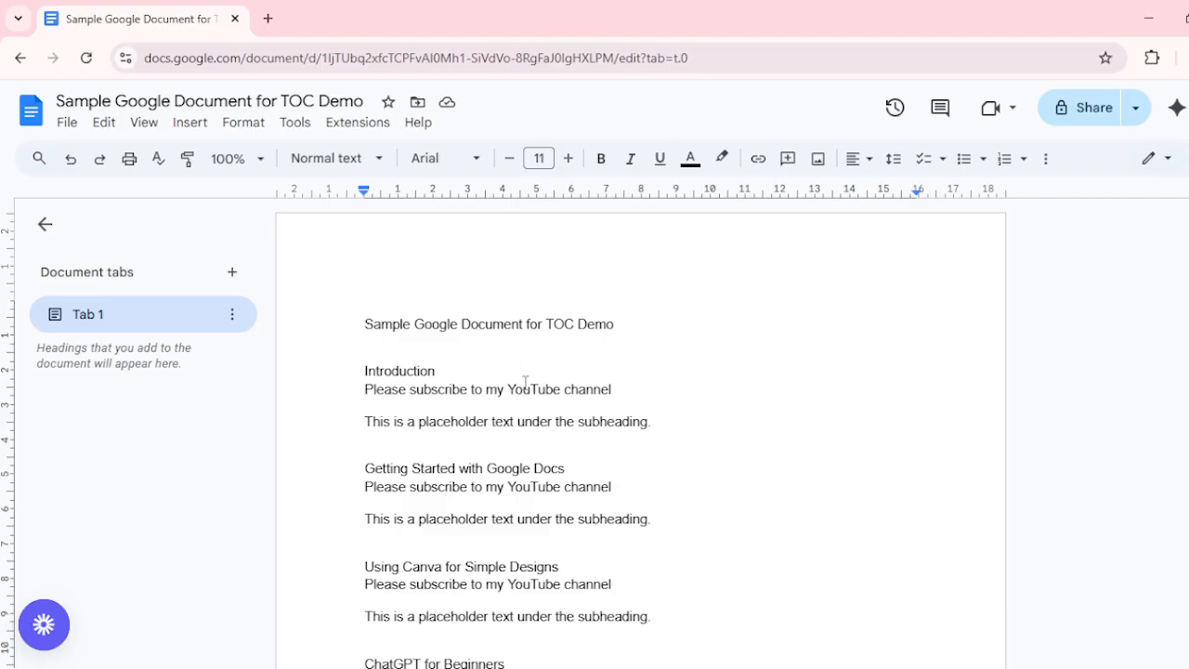
# - Cut the title line "Sample Google Document for TOC Demo" out of the document body
pyautogui.scroll(-3, 544, 451)
pyautogui.scroll(3, 589, 491)
pyautogui.tripleClick(439, 324)
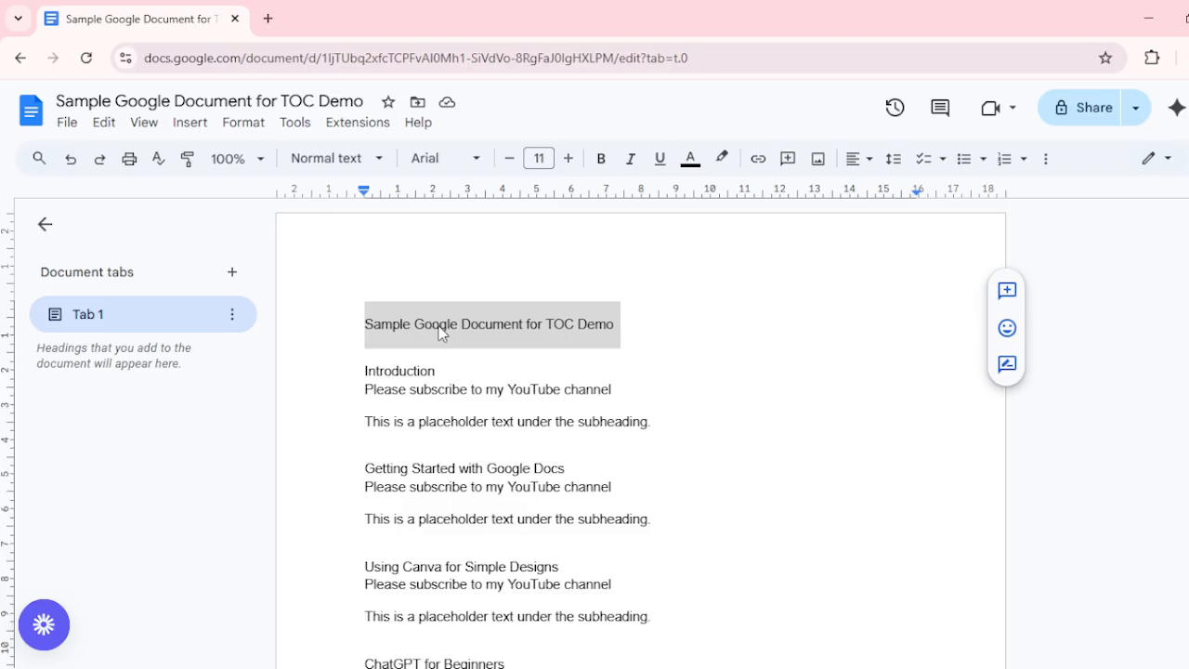
pyautogui.rightClick(442, 336)
pyautogui.click(374, 281)
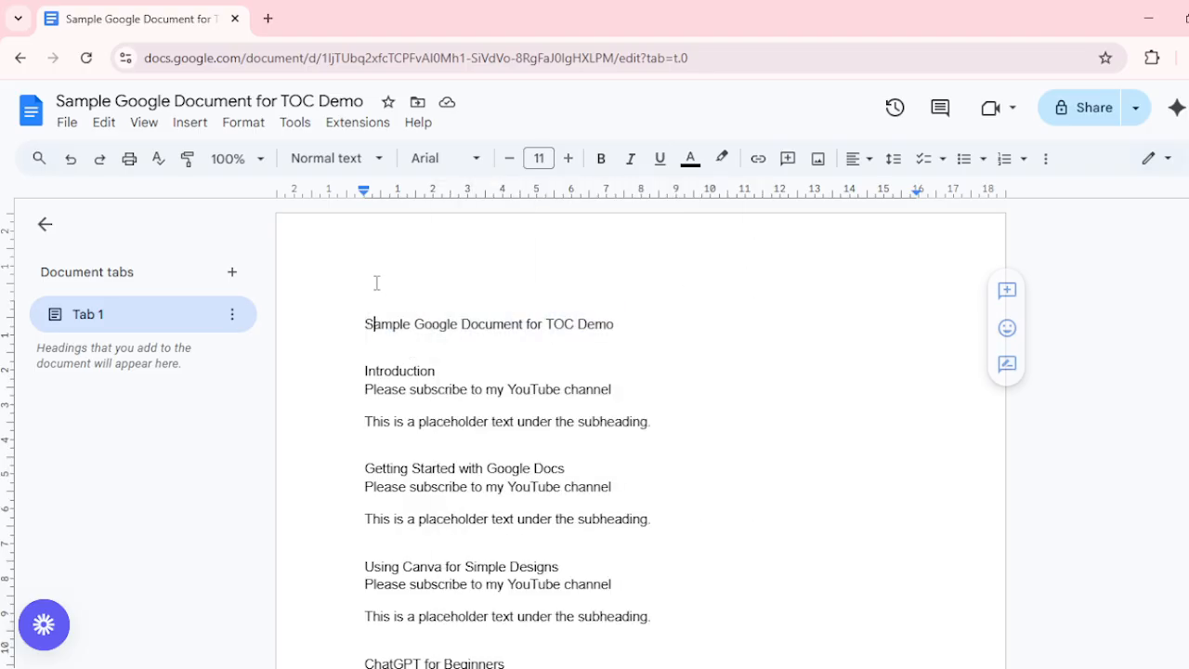
pyautogui.tripleClick(426, 325)
pyautogui.rightClick(426, 332)
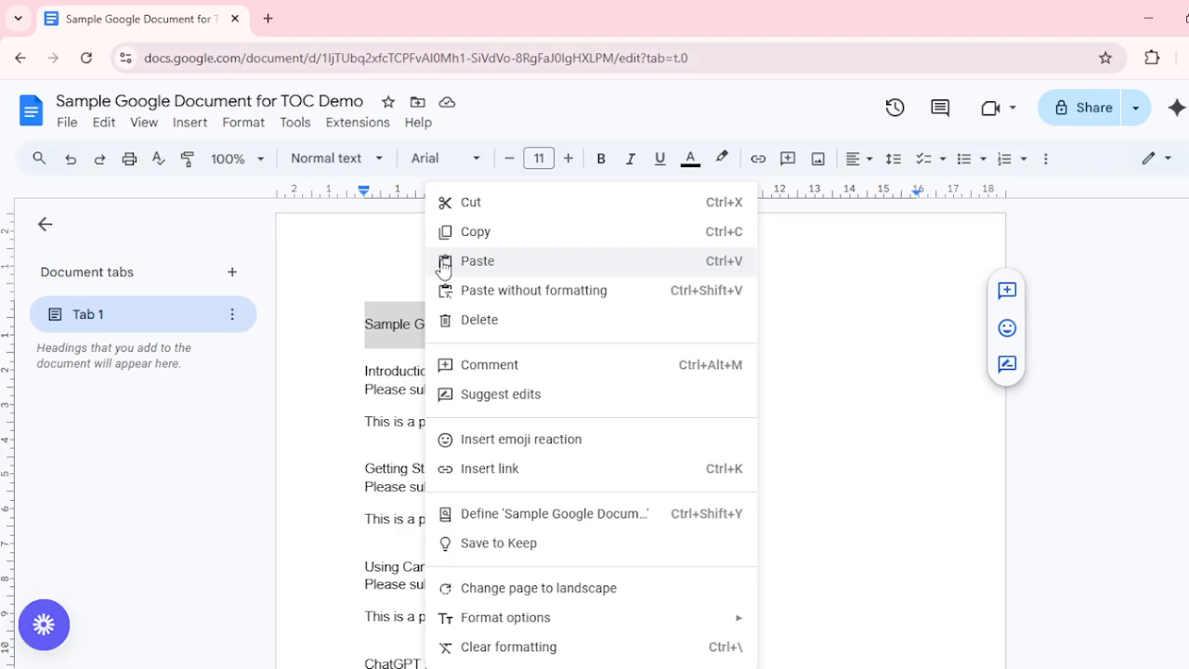
pyautogui.click(460, 207)
pyautogui.click(198, 104)
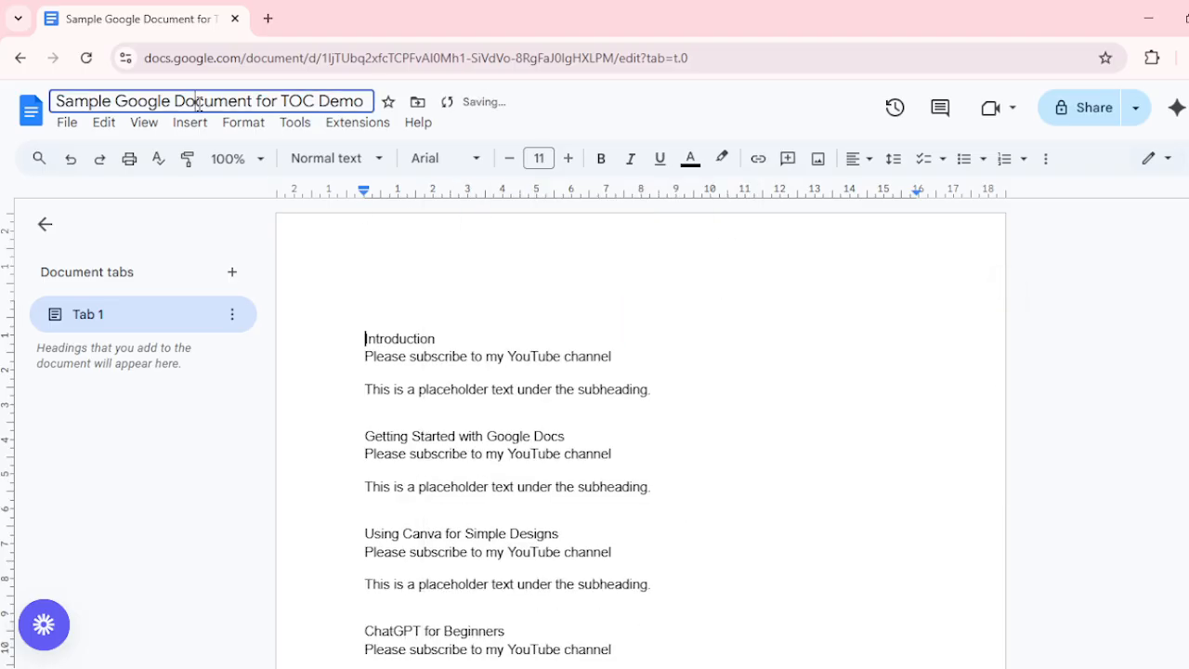
pyautogui.doubleClick(199, 105)
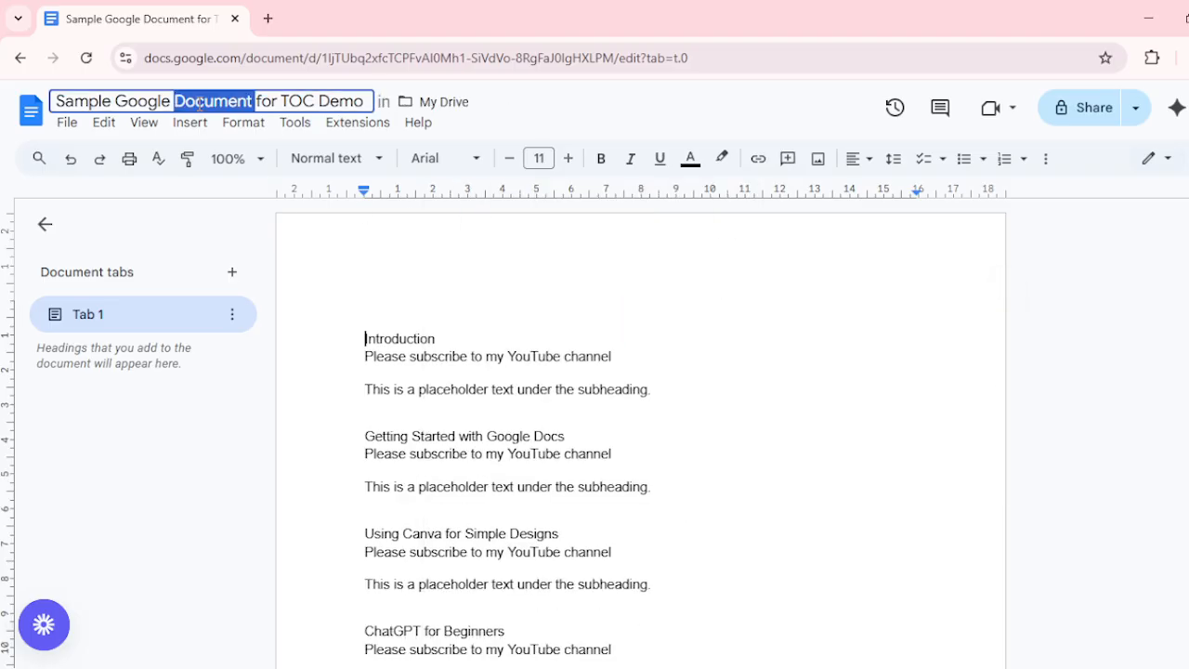
pyautogui.click(485, 275)
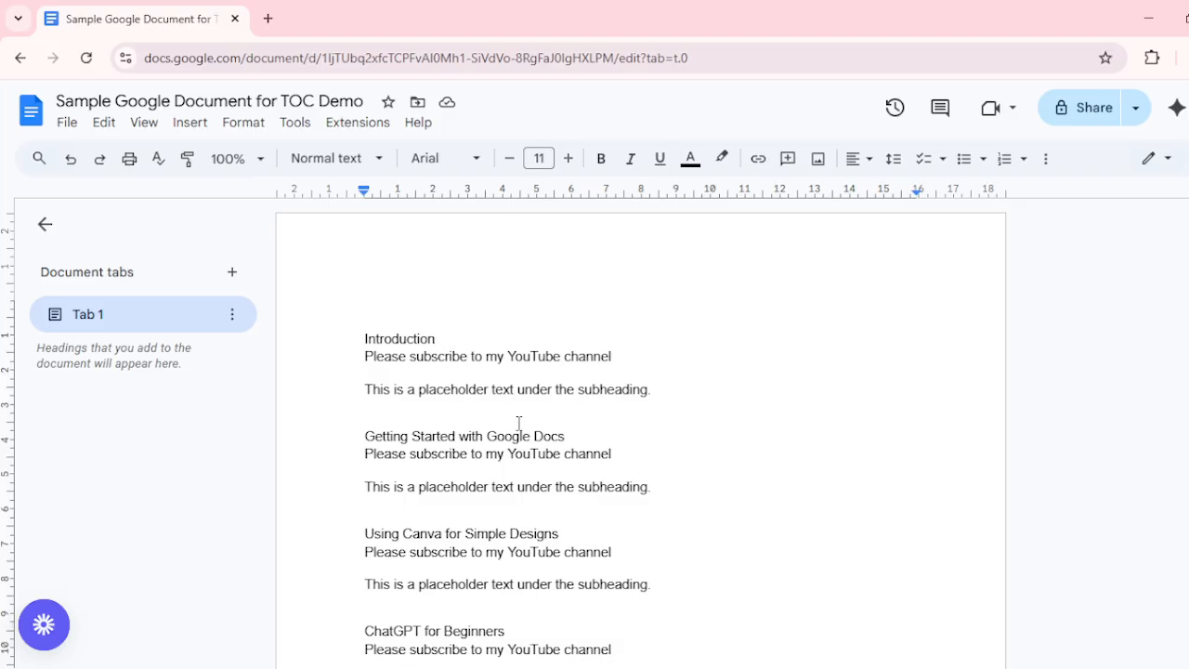
# - Examine the main section headings, from "Introduction" through "Email Marketing Basics"
pyautogui.scroll(-2, 506, 431)
pyautogui.scroll(2, 507, 430)
pyautogui.moveTo(366, 339); pyautogui.dragTo(456, 337)
pyautogui.moveTo(364, 436); pyautogui.dragTo(566, 444)
pyautogui.moveTo(362, 533); pyautogui.dragTo(585, 534)
pyautogui.scroll(-2, 558, 531)
pyautogui.moveTo(362, 418); pyautogui.dragTo(523, 410)
pyautogui.moveTo(364, 513); pyautogui.dragTo(536, 502)
pyautogui.scroll(2, 356, 358)
# - Examine the "Please subscribe to my YouTube channel" subheading line under each of the sections
pyautogui.moveTo(361, 356); pyautogui.dragTo(623, 356)
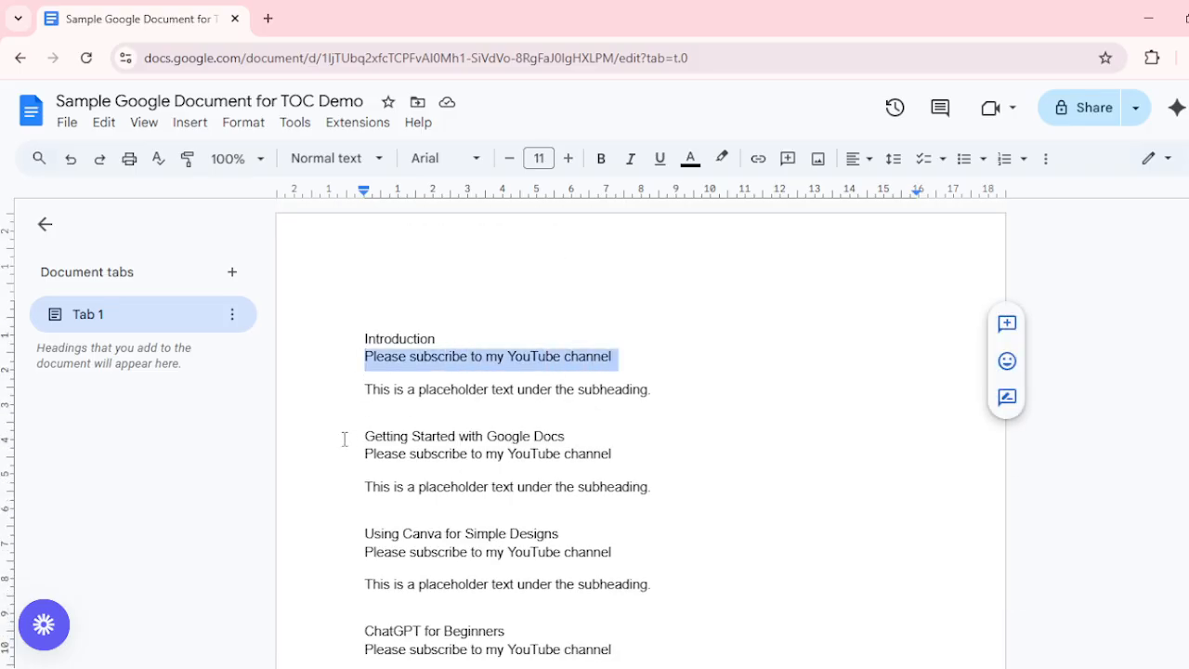
pyautogui.moveTo(361, 452); pyautogui.dragTo(630, 465)
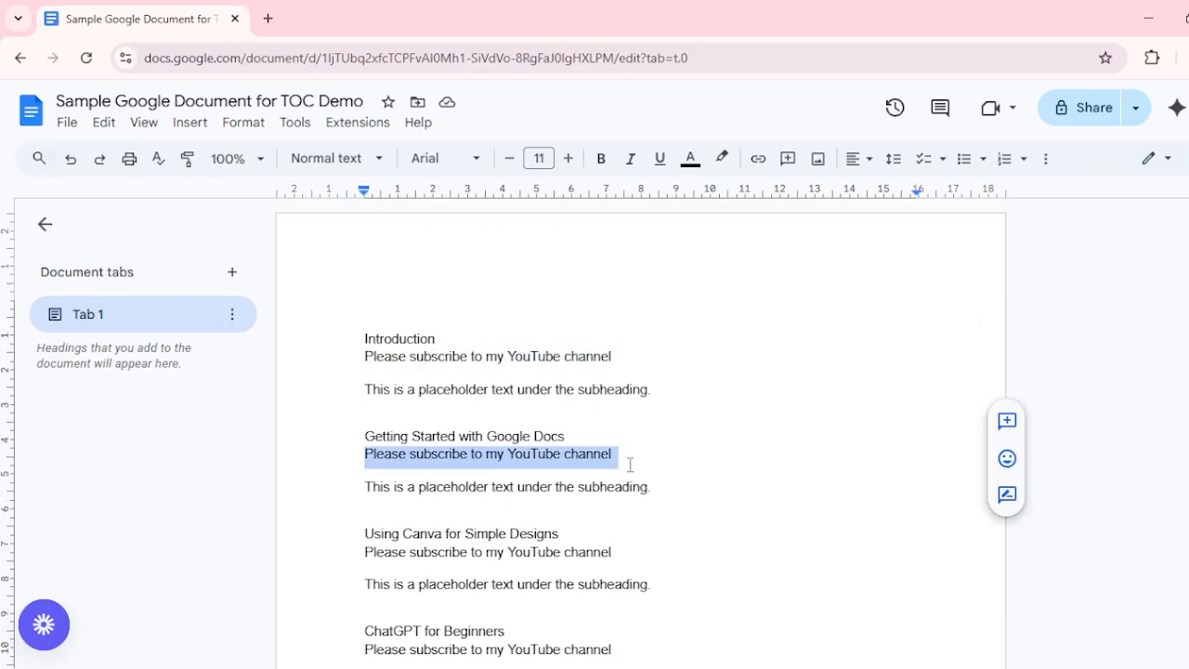
pyautogui.moveTo(363, 553); pyautogui.dragTo(631, 556)
pyautogui.scroll(-1, 555, 513)
pyautogui.scroll(-3, 555, 511)
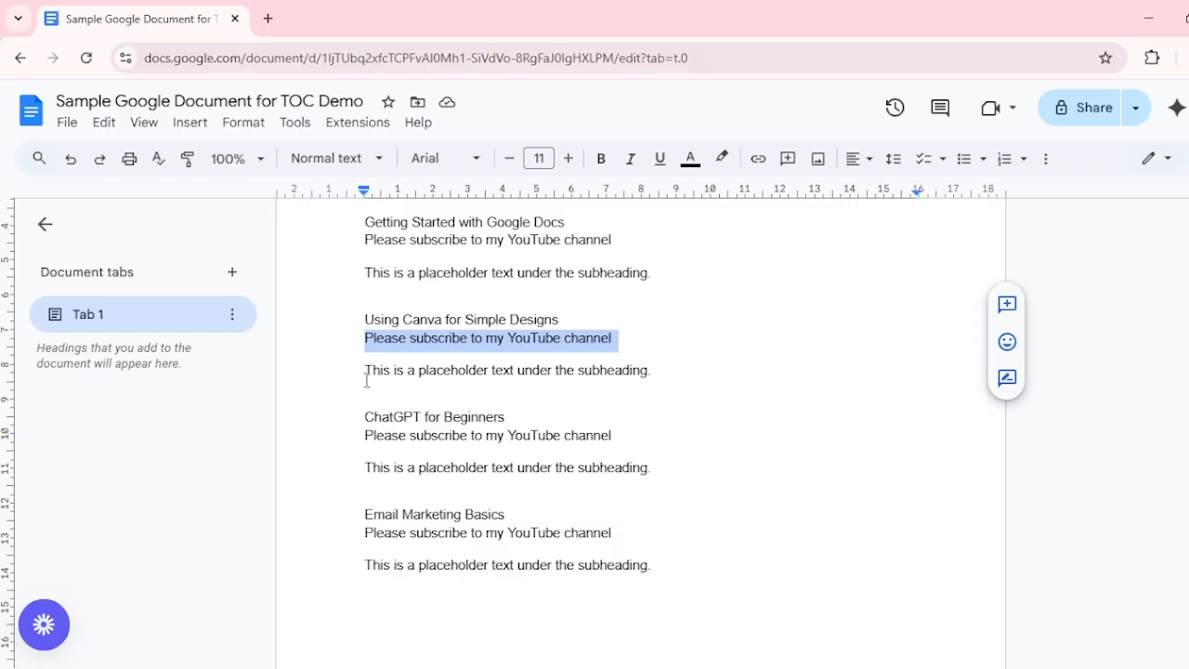
pyautogui.moveTo(362, 438); pyautogui.dragTo(642, 444)
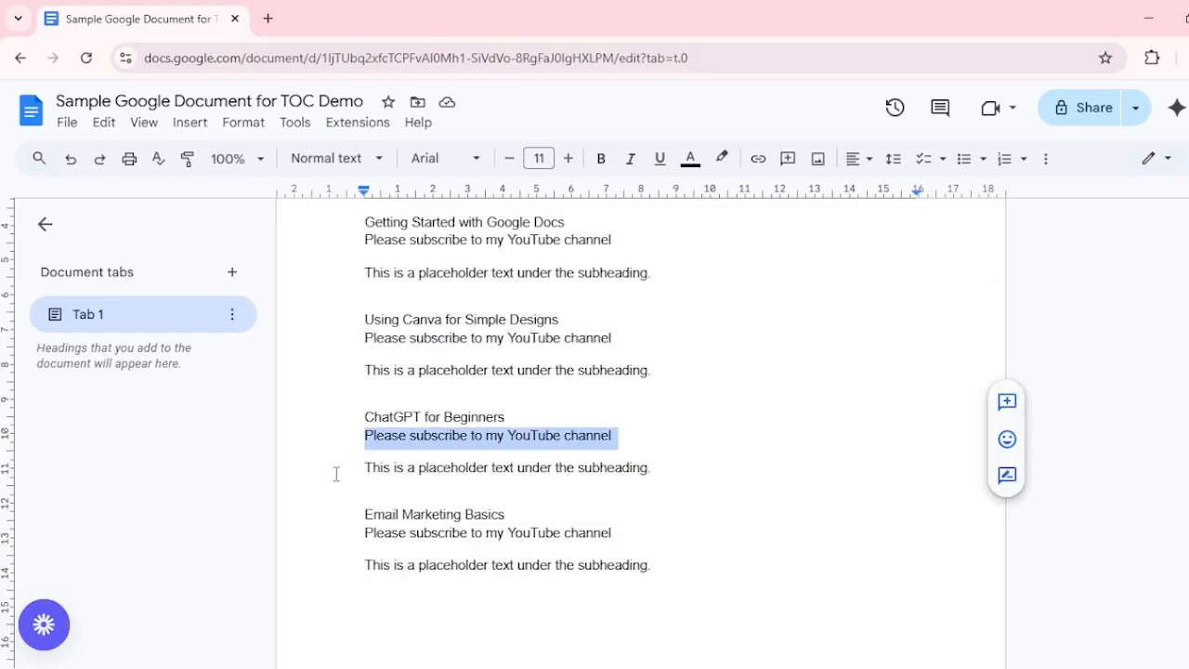
pyautogui.moveTo(347, 535); pyautogui.dragTo(626, 539)
pyautogui.scroll(4, 347, 385)
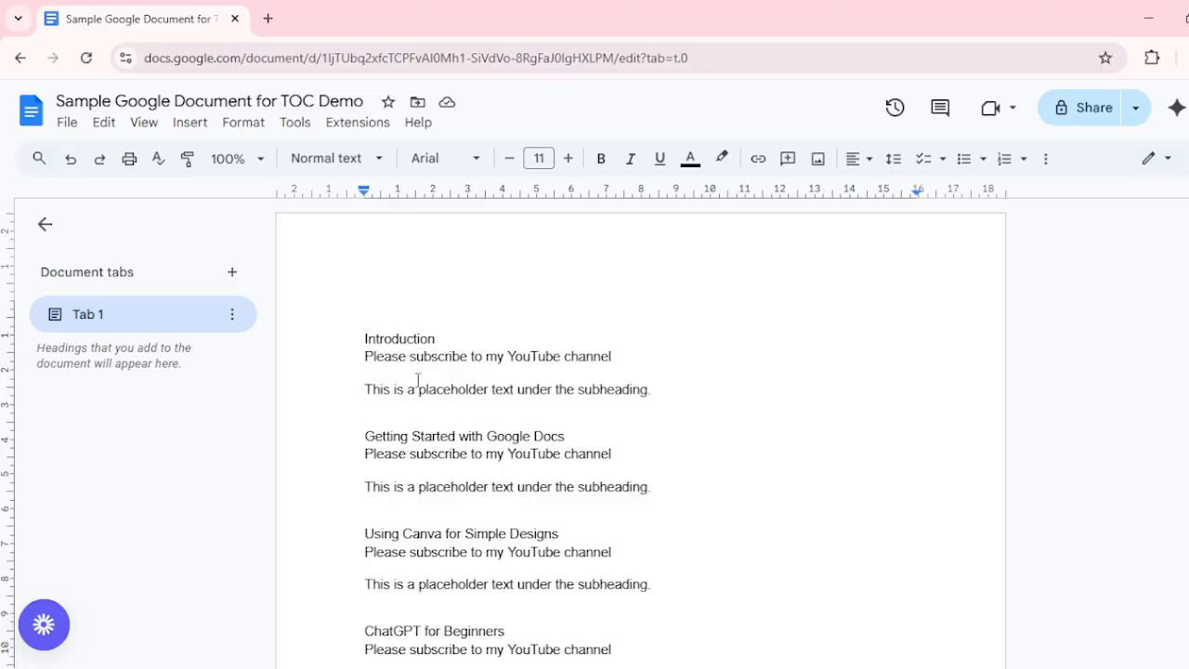
# - Apply the Heading 1 style to the "Introduction" line
pyautogui.doubleClick(401, 333)
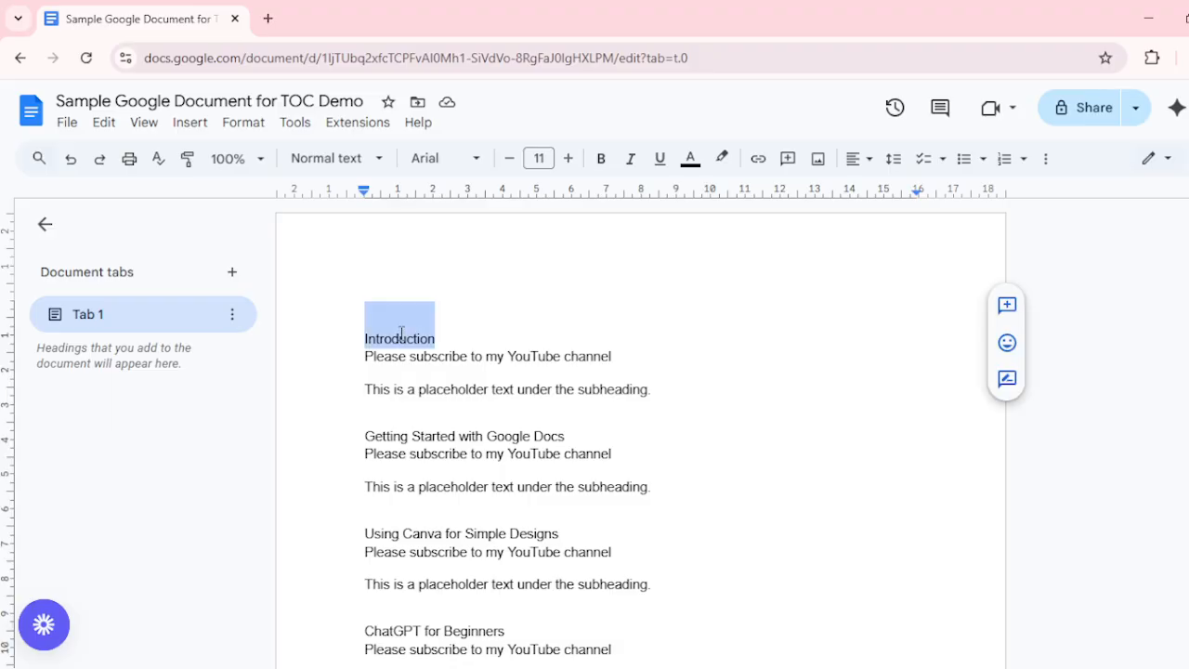
pyautogui.click(325, 159)
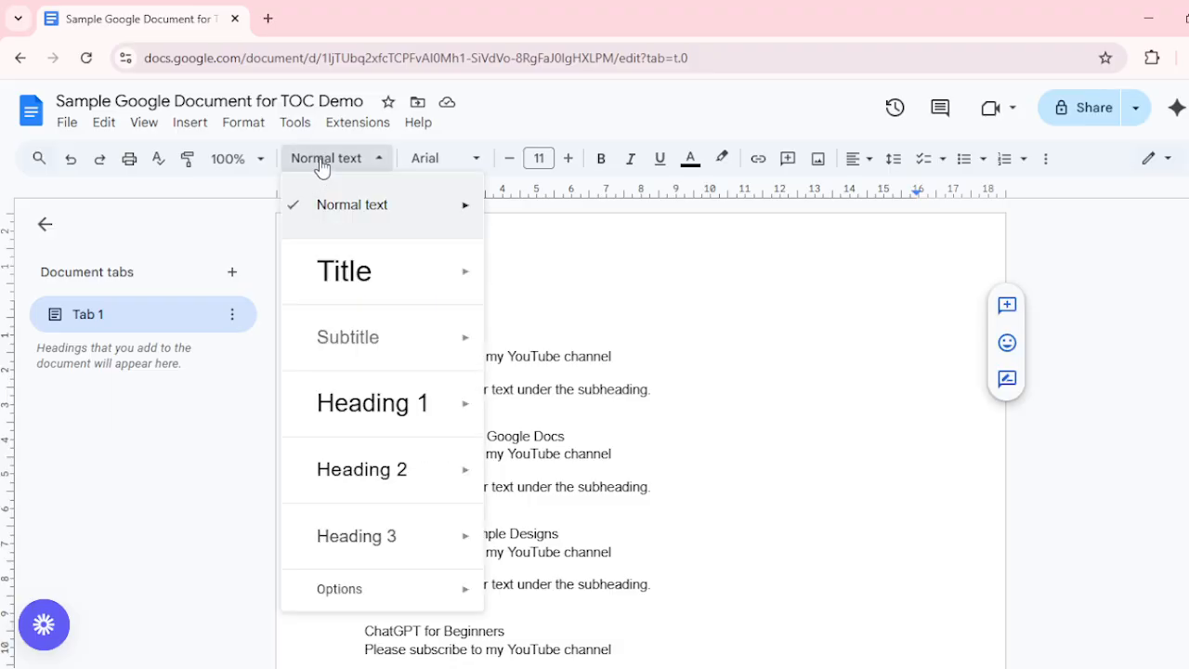
pyautogui.click(333, 161)
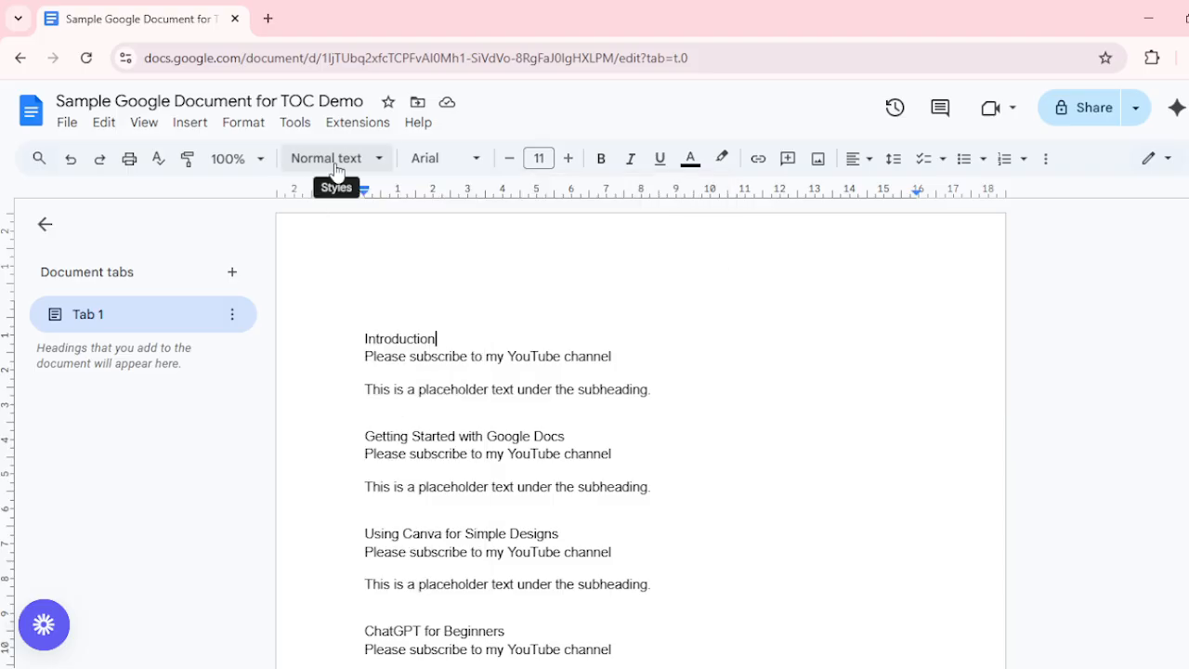
pyautogui.click(336, 165)
pyautogui.moveTo(406, 409)
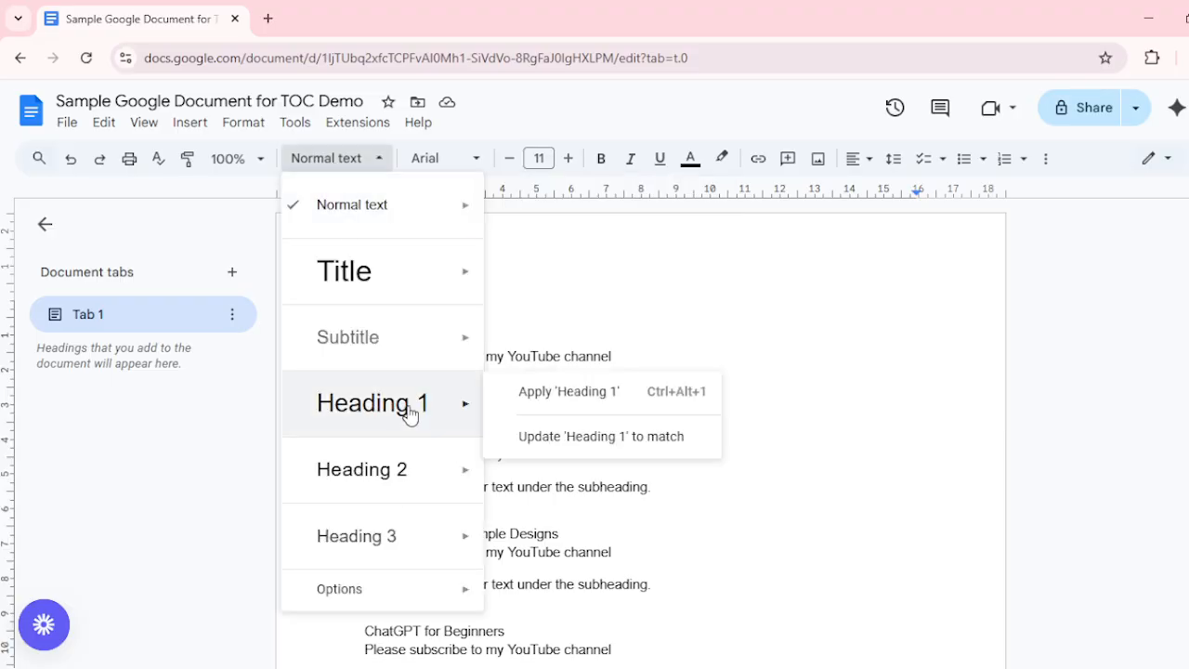
pyautogui.click(505, 401)
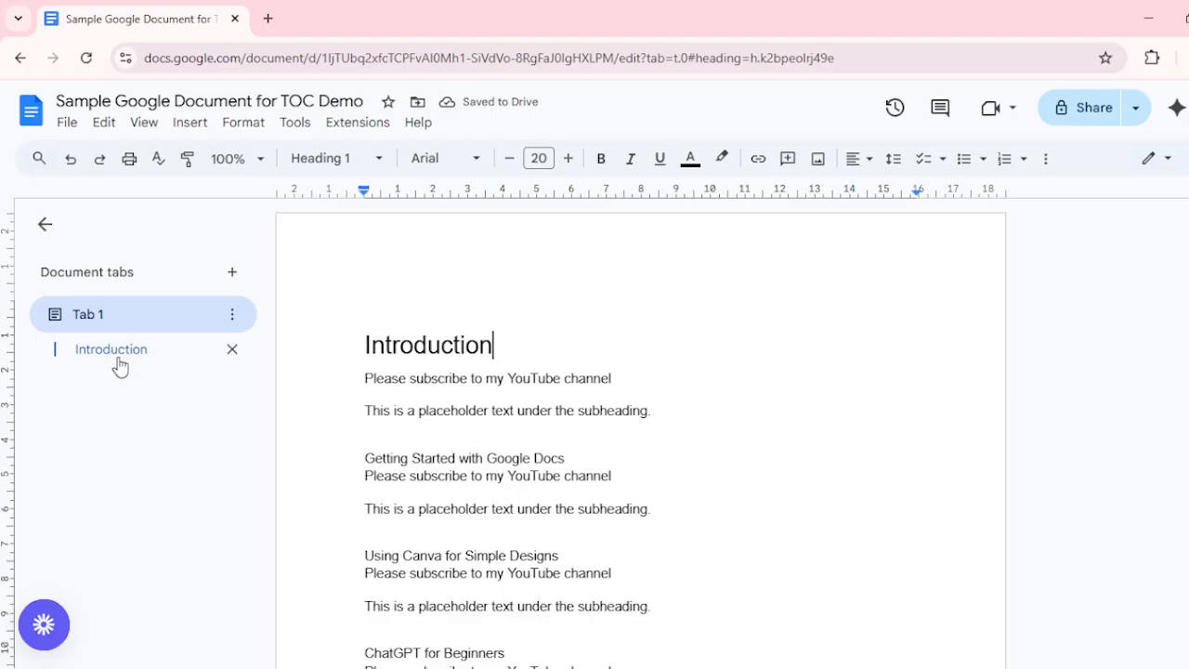
# - Apply the Heading 1 style to the "Getting Started with Google Docs" and "Using Canva for Simple Designs" lines
pyautogui.moveTo(352, 456); pyautogui.dragTo(595, 453)
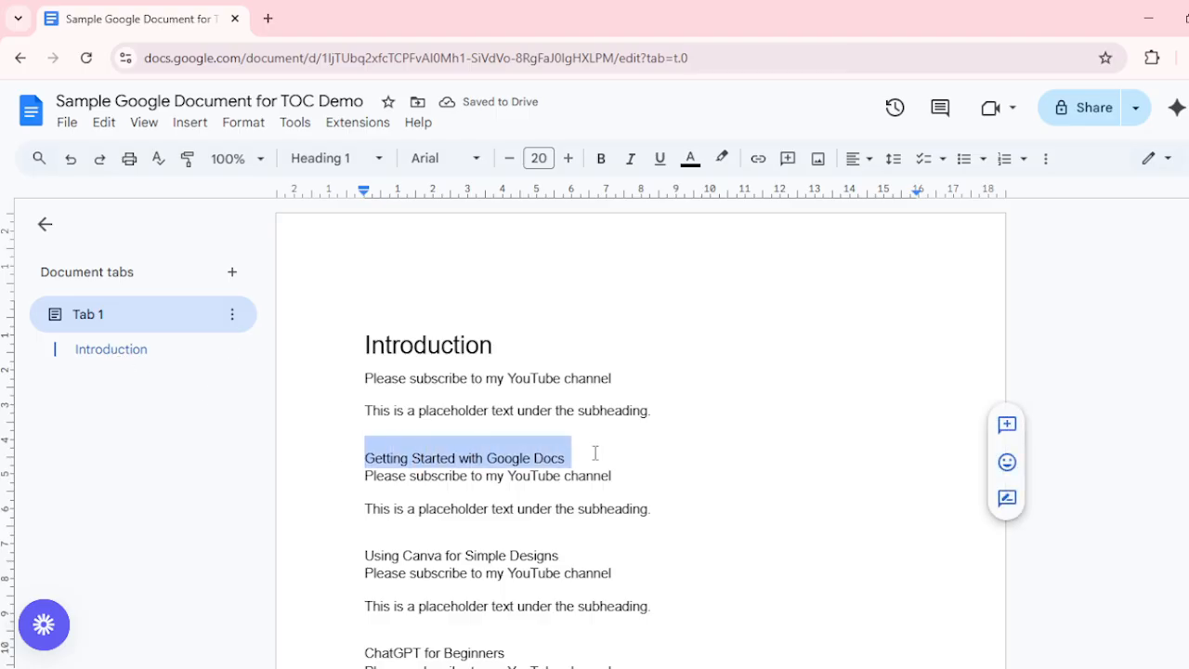
pyautogui.click(352, 160)
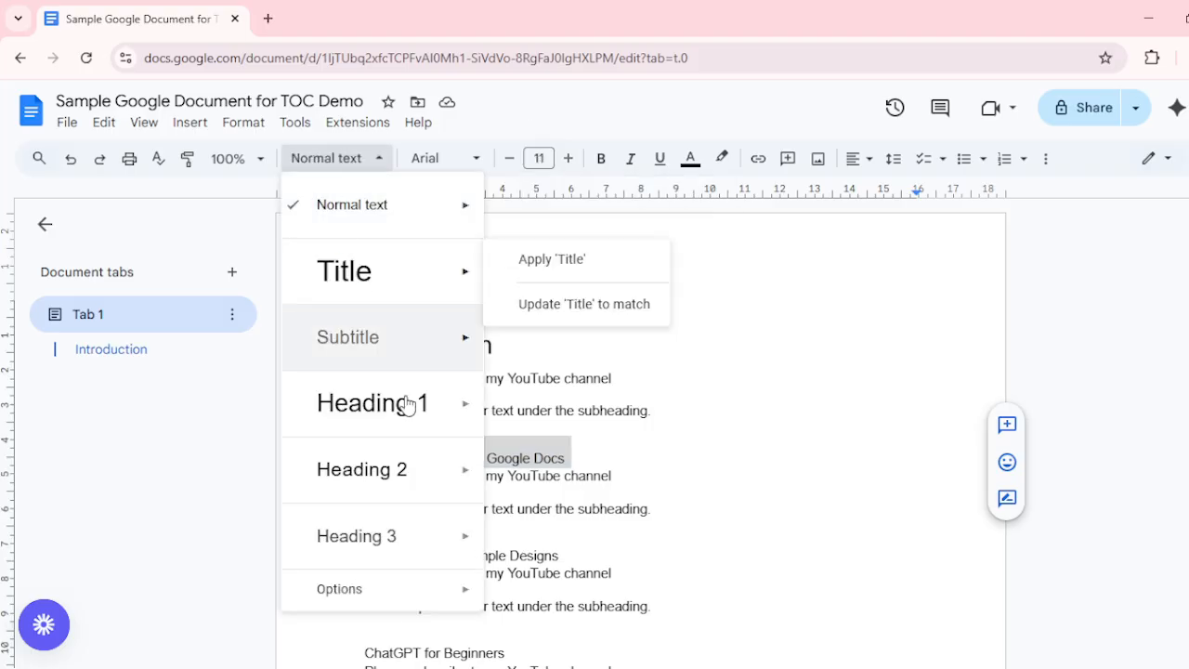
pyautogui.moveTo(470, 414)
pyautogui.click(515, 391)
pyautogui.scroll(-3, 399, 386)
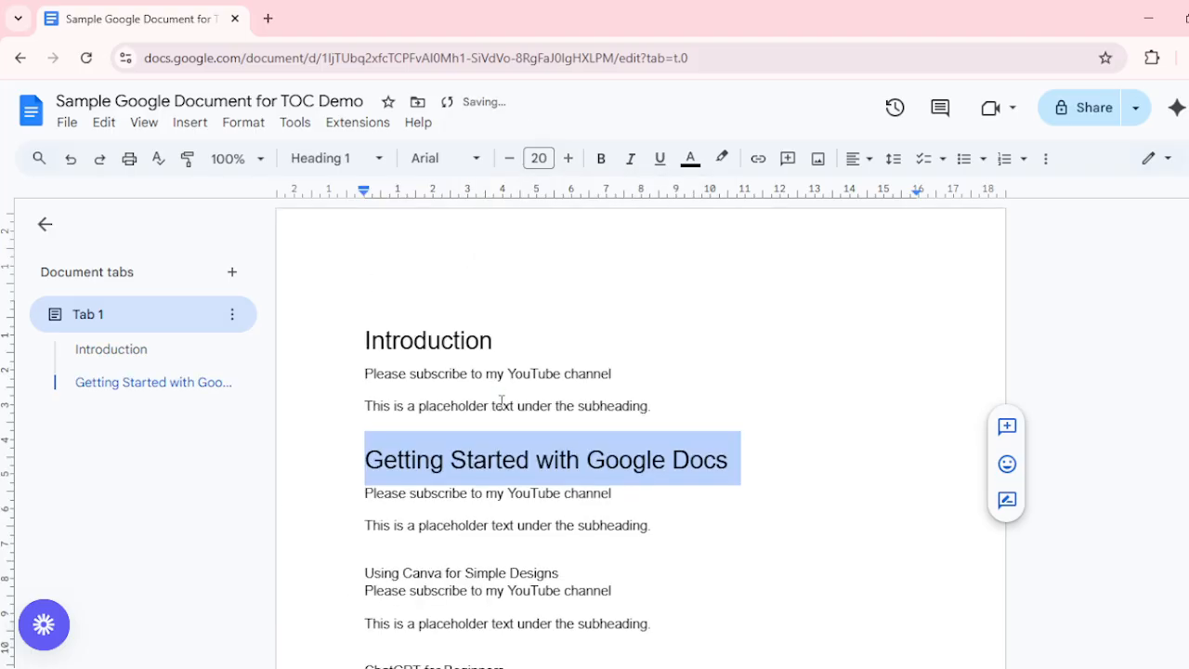
pyautogui.moveTo(359, 362); pyautogui.dragTo(576, 366)
pyautogui.click(333, 160)
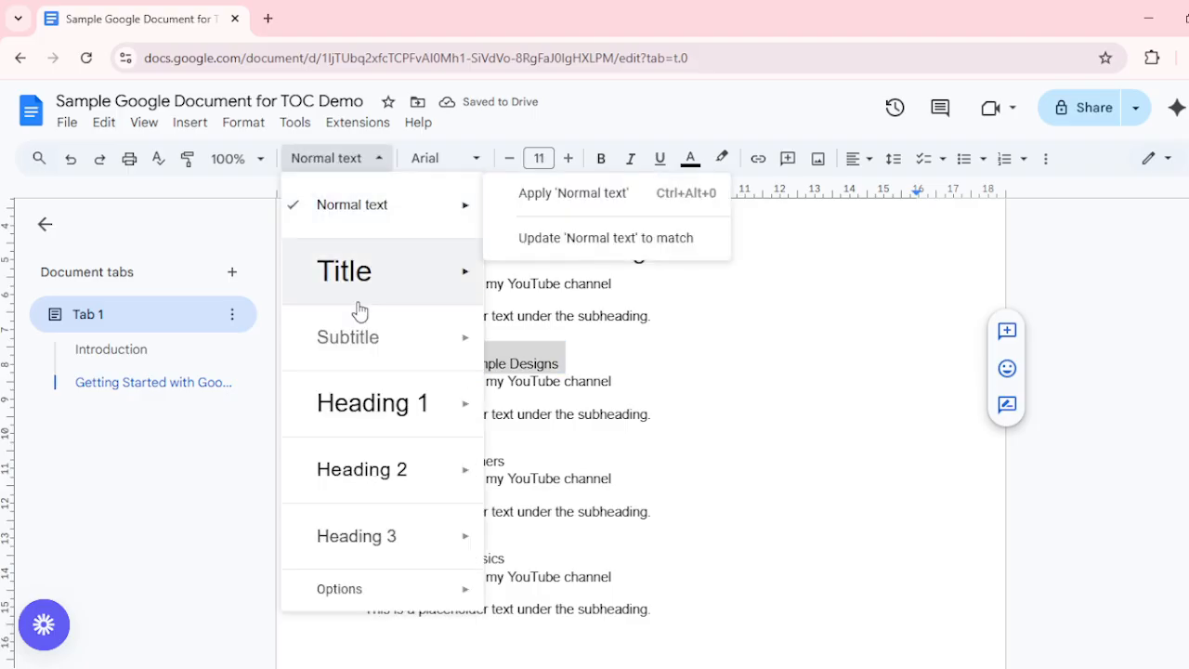
pyautogui.moveTo(425, 403)
pyautogui.click(514, 393)
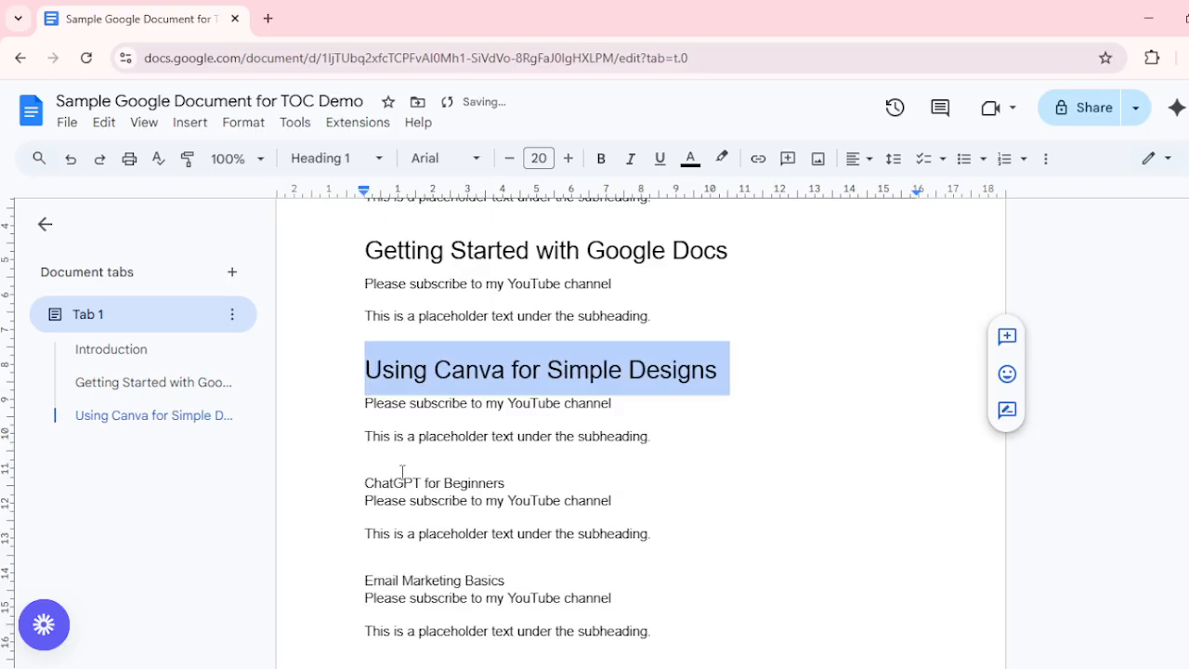
# - Apply the Heading 1 style to the "ChatGPT for Beginners" and "Email Marketing Basics" lines
pyautogui.moveTo(353, 487); pyautogui.dragTo(511, 485)
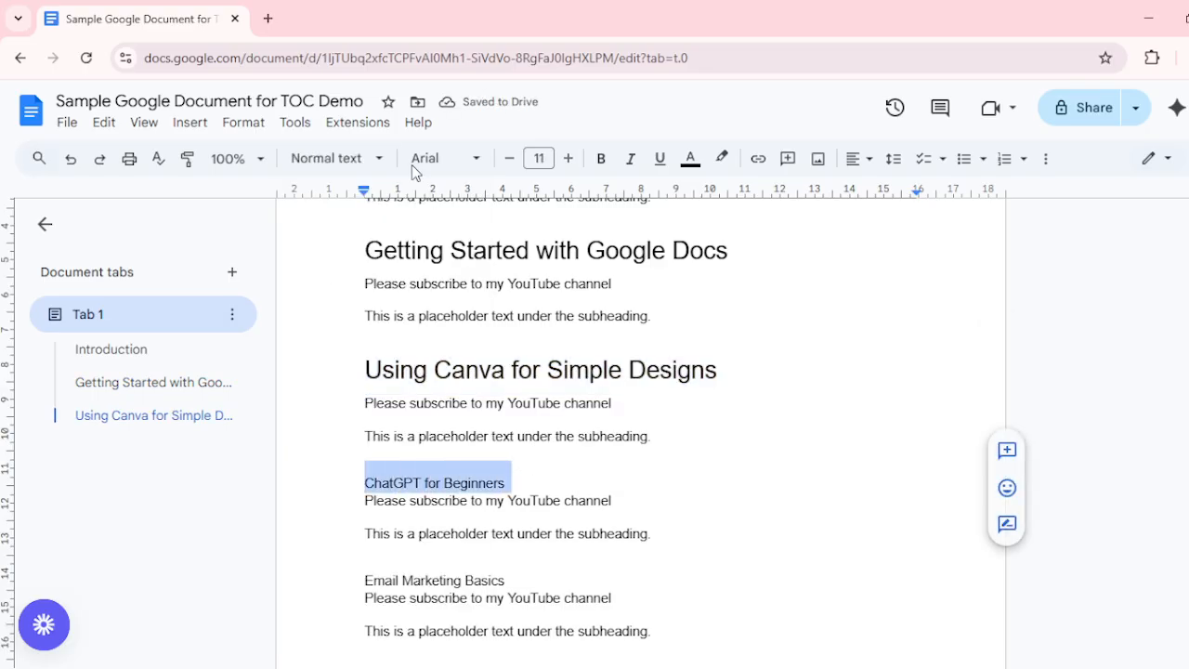
pyautogui.click(363, 156)
pyautogui.moveTo(406, 403)
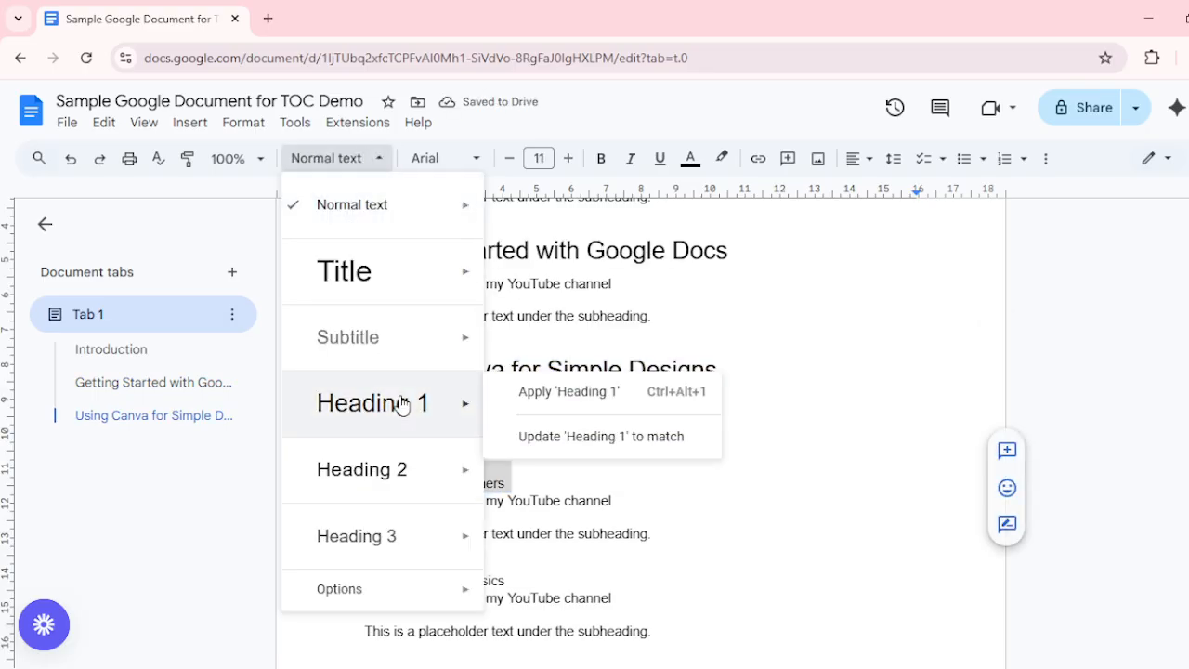
pyautogui.click(515, 394)
pyautogui.scroll(-3, 447, 431)
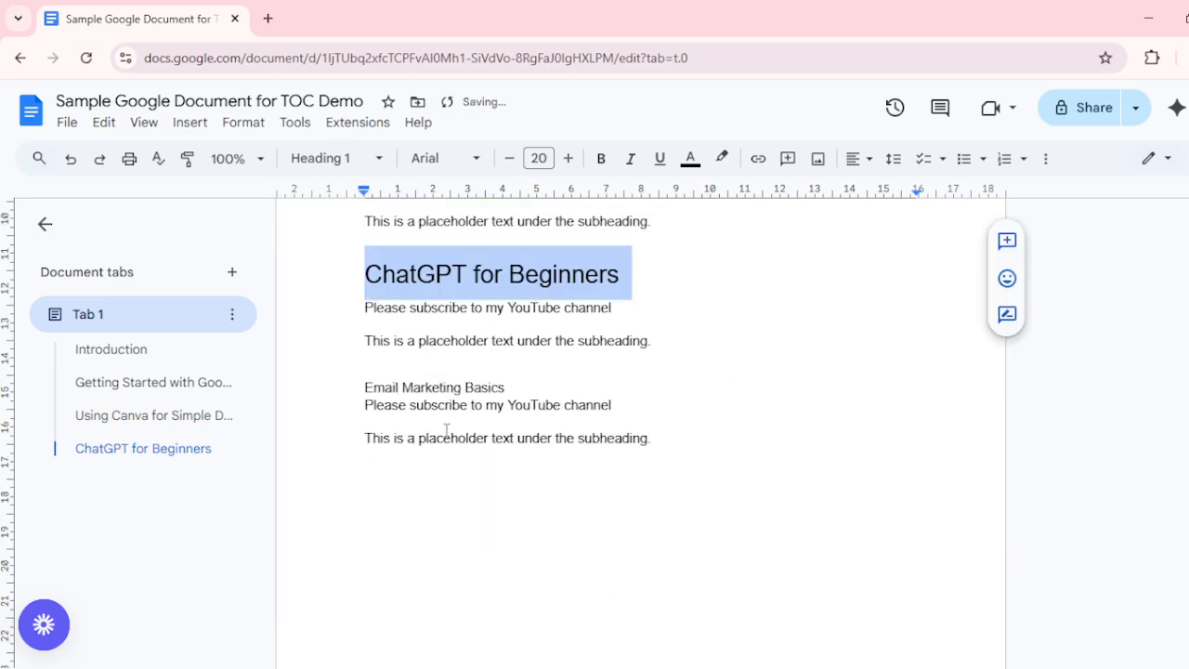
pyautogui.moveTo(364, 385); pyautogui.dragTo(511, 388)
pyautogui.click(355, 160)
pyautogui.moveTo(430, 419)
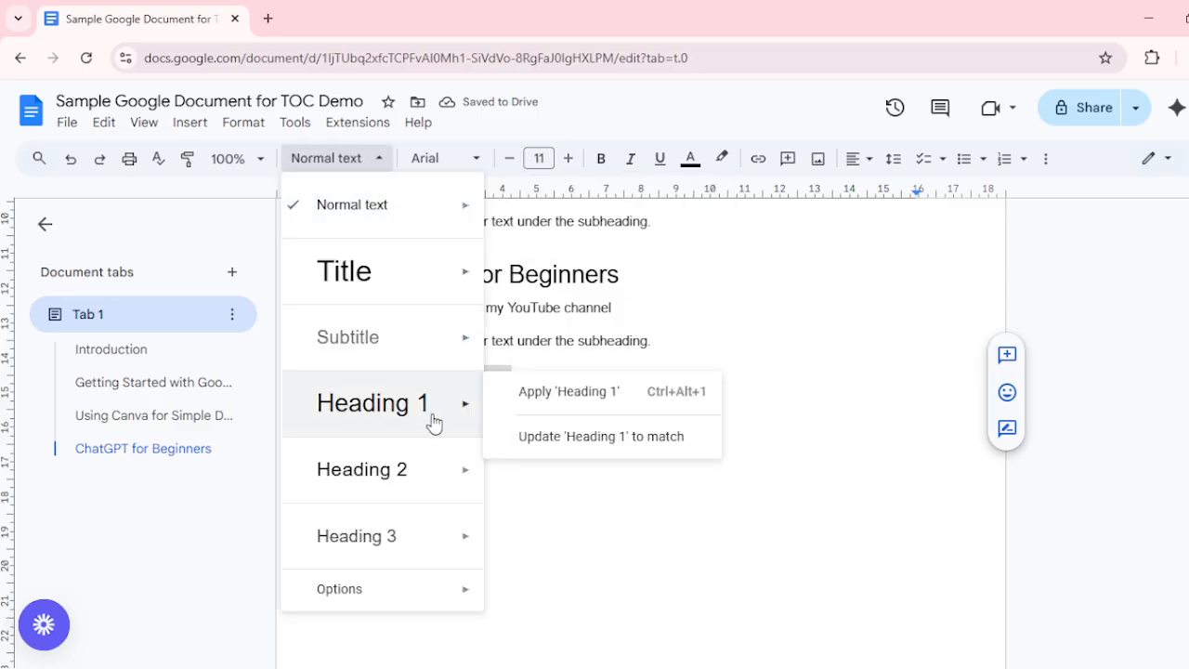
pyautogui.click(520, 394)
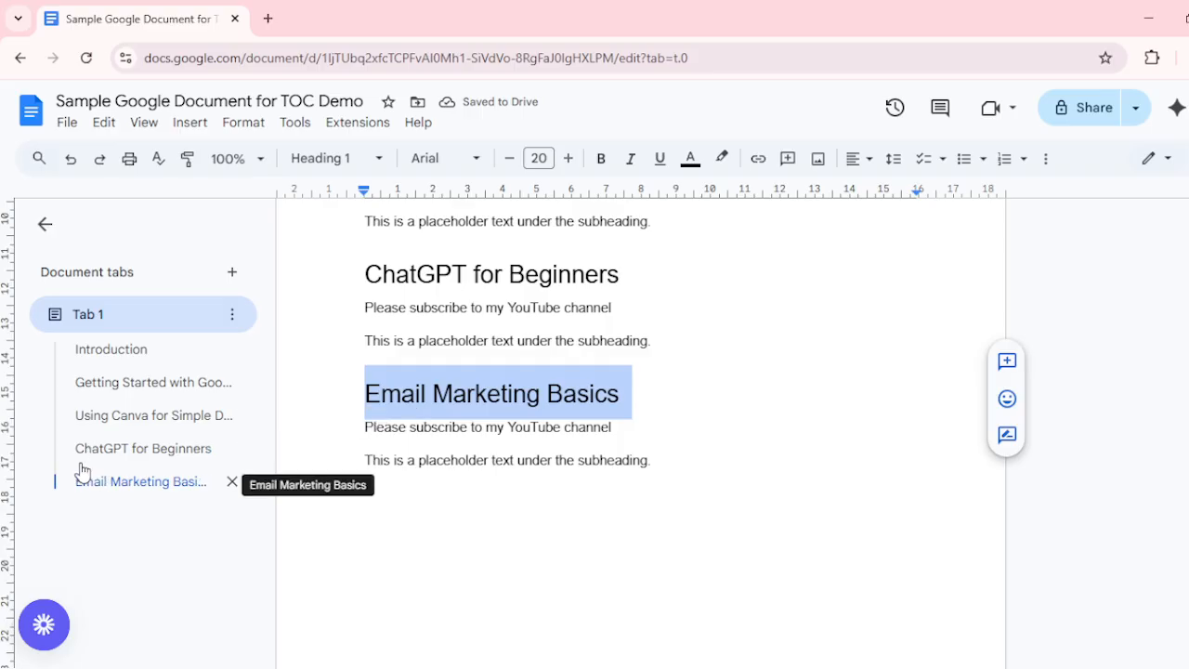
# - Apply the Heading 2 style to the "Please subscribe to my YouTube channel" line under "Introduction"
pyautogui.scroll(5, 417, 467)
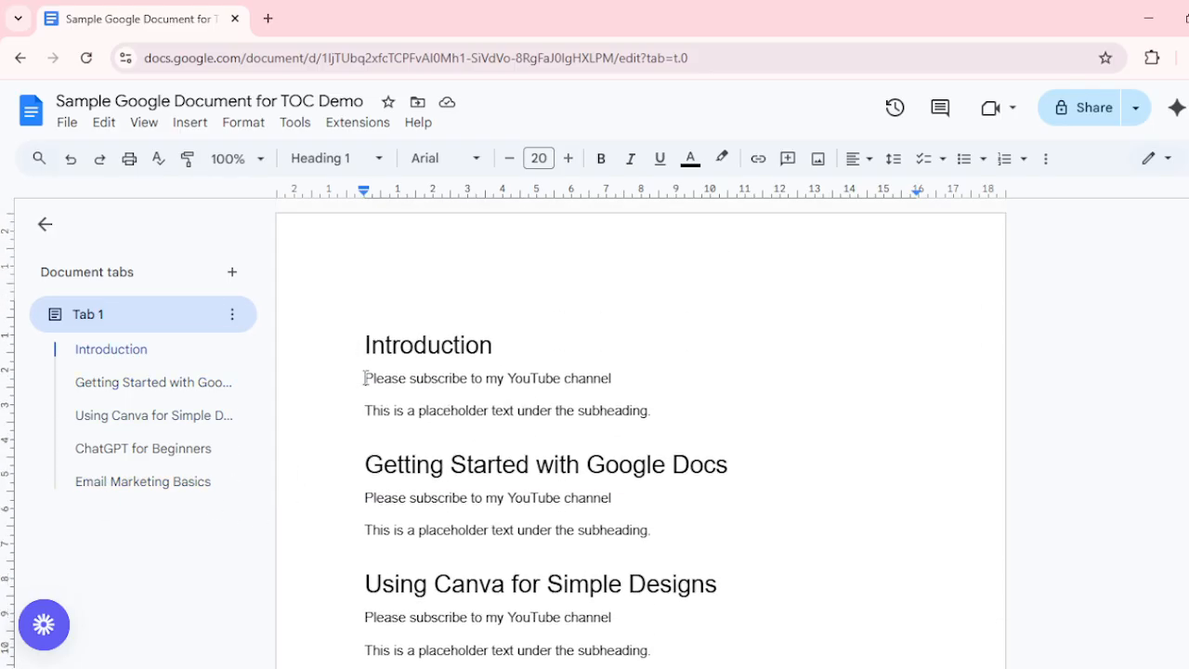
pyautogui.click(365, 378)
pyautogui.moveTo(365, 378); pyautogui.dragTo(623, 379)
pyautogui.click(319, 162)
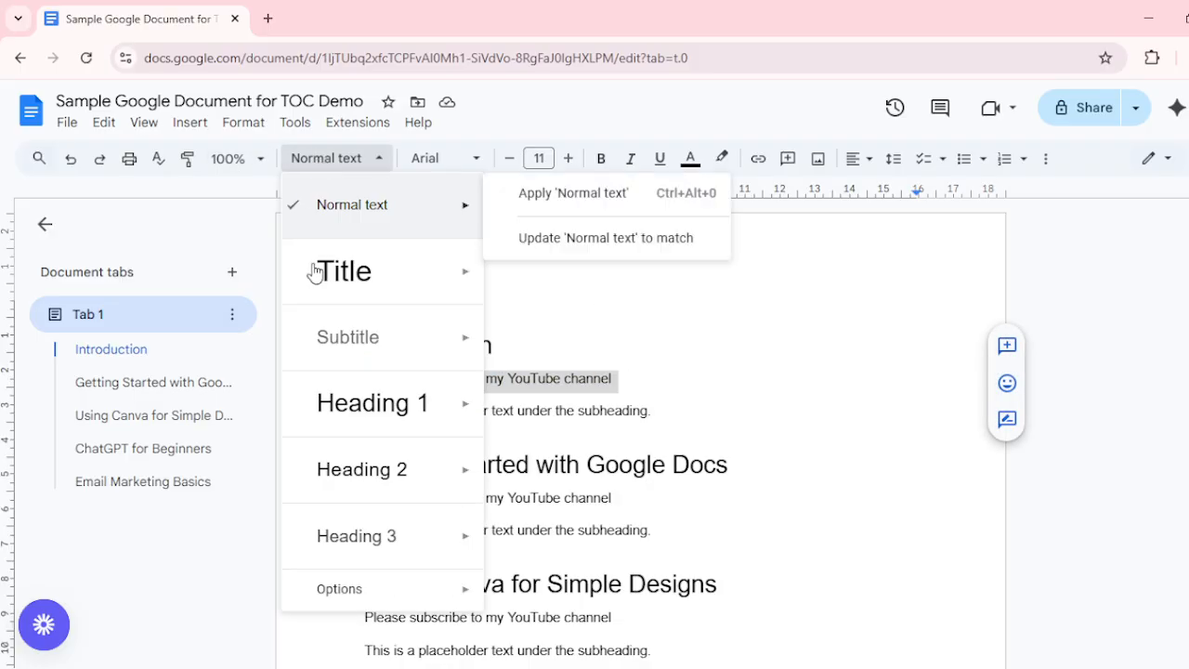
pyautogui.moveTo(409, 478)
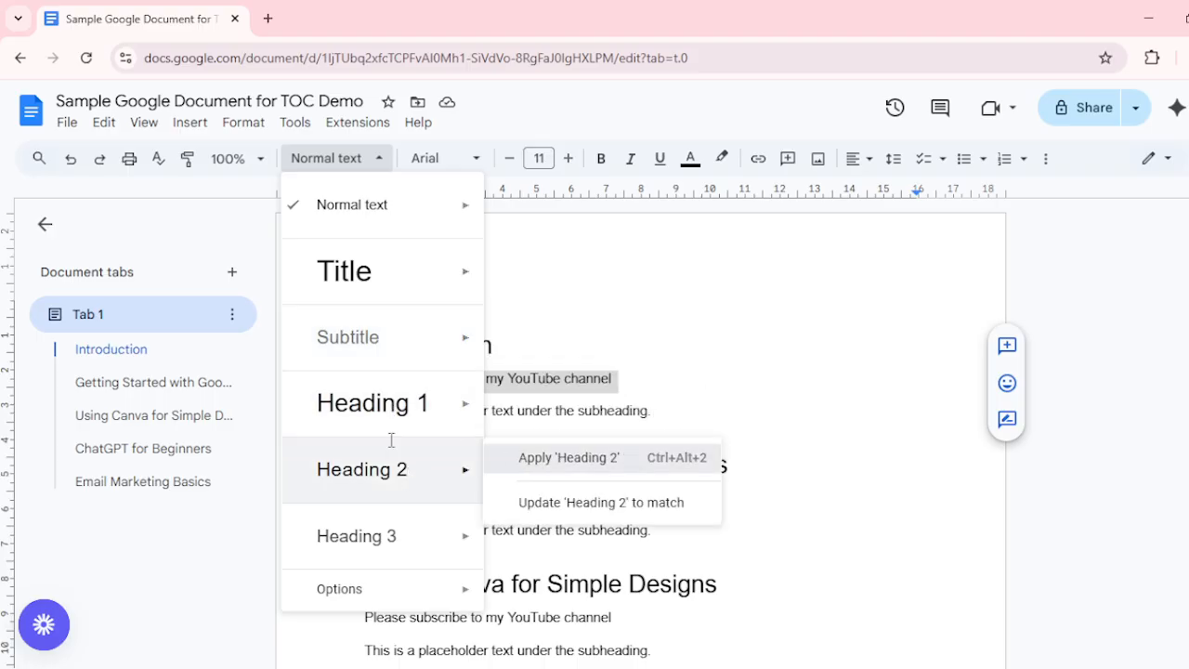
pyautogui.click(433, 489)
# - Apply the Heading 2 style to the "Please subscribe to my YouTube channel" line under "Getting Started with Google Docs"
pyautogui.click(89, 414)
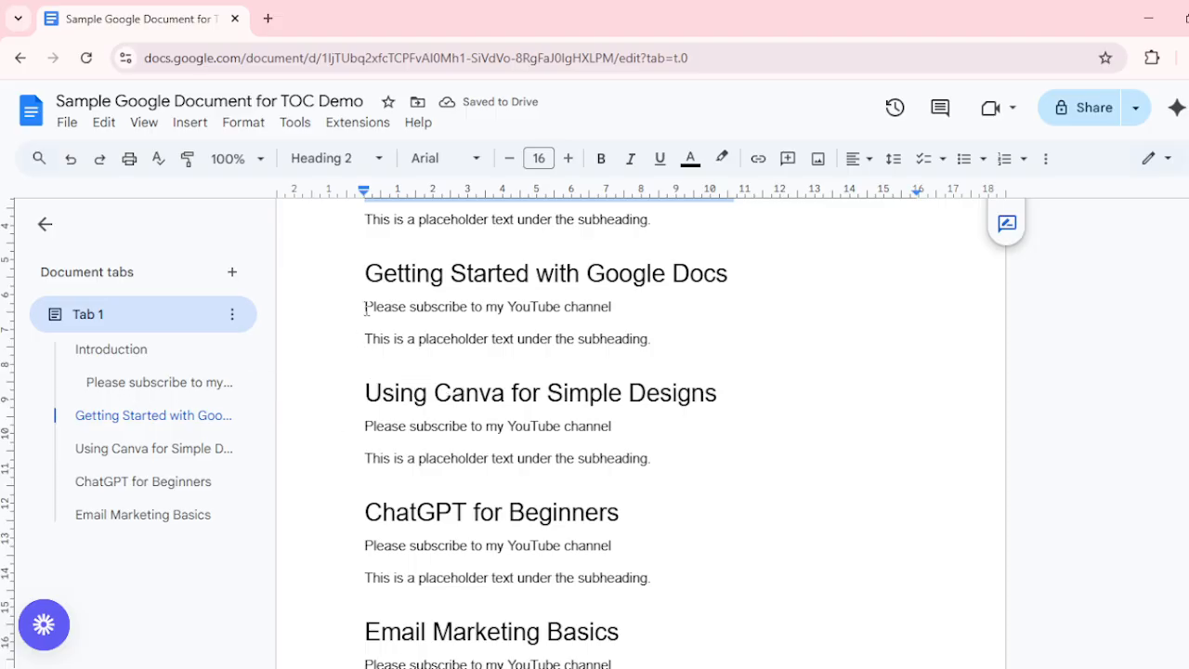
pyautogui.moveTo(366, 309); pyautogui.dragTo(620, 316)
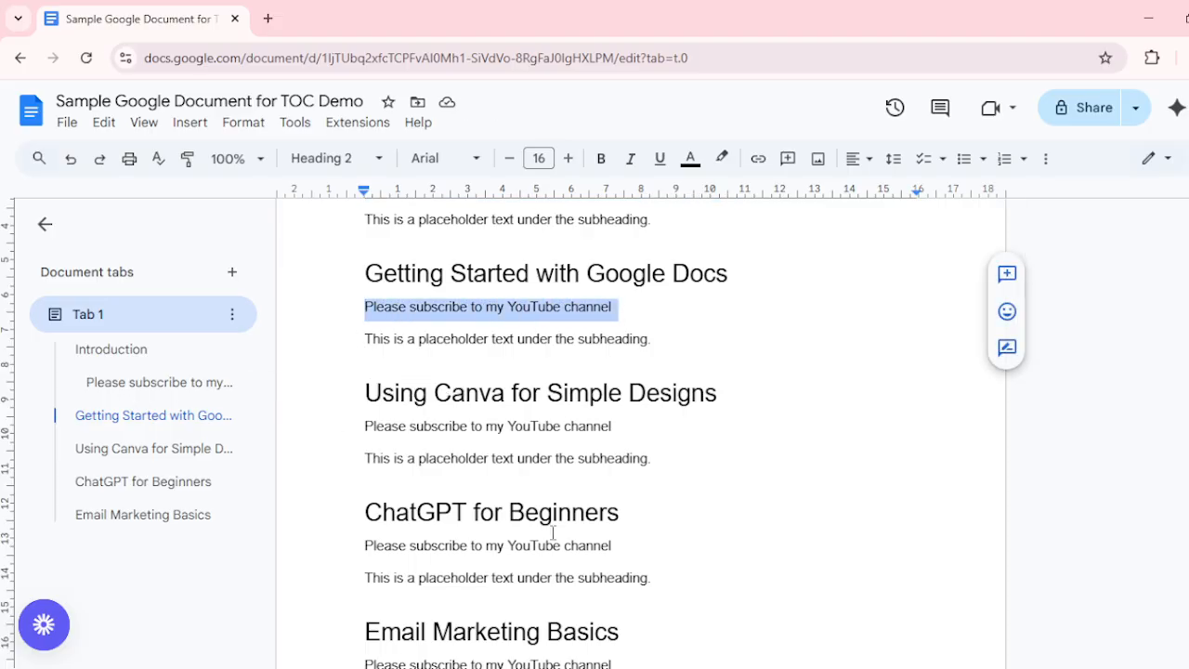
pyautogui.click(361, 159)
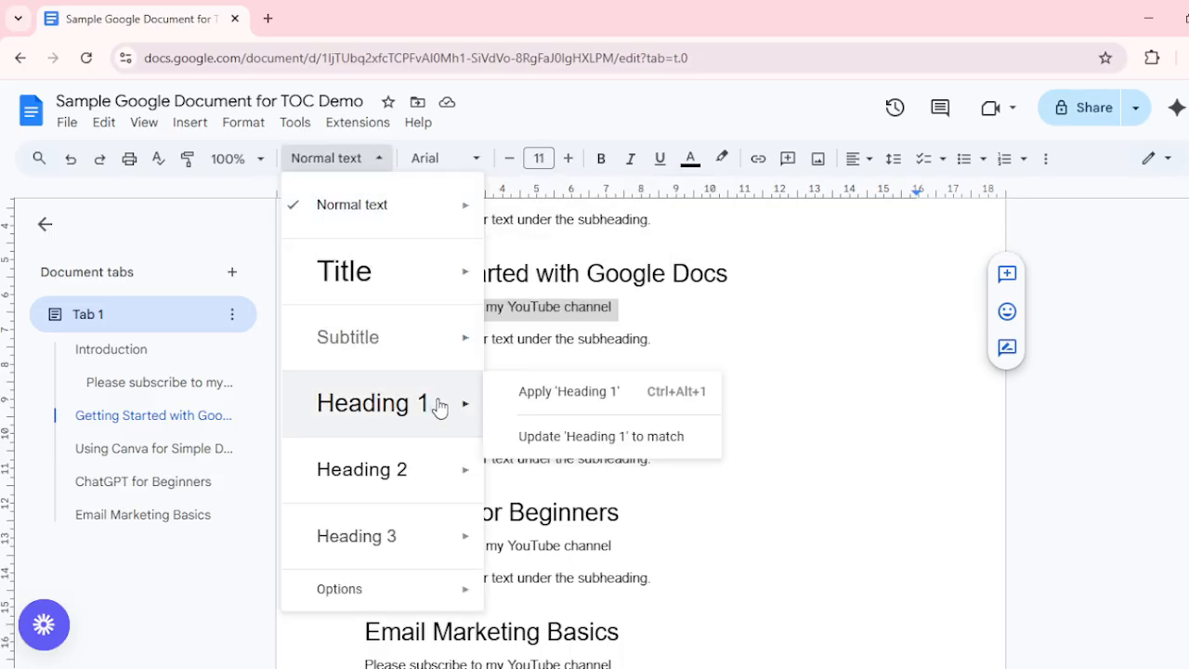
pyautogui.moveTo(440, 460)
pyautogui.click(543, 464)
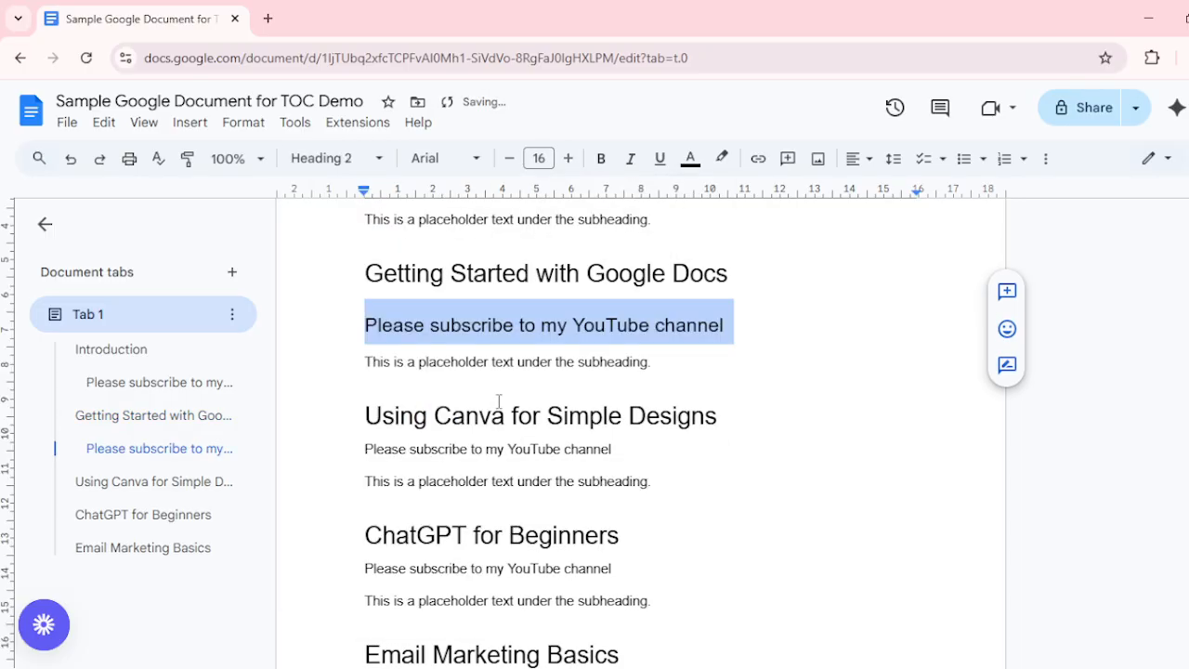
# - Apply the Heading 2 style to the "Please subscribe to my YouTube channel" line under "Using Canva for Simple Designs"
pyautogui.scroll(-1, 425, 391)
pyautogui.scroll(-3, 426, 391)
pyautogui.moveTo(365, 234); pyautogui.dragTo(616, 235)
pyautogui.click(340, 164)
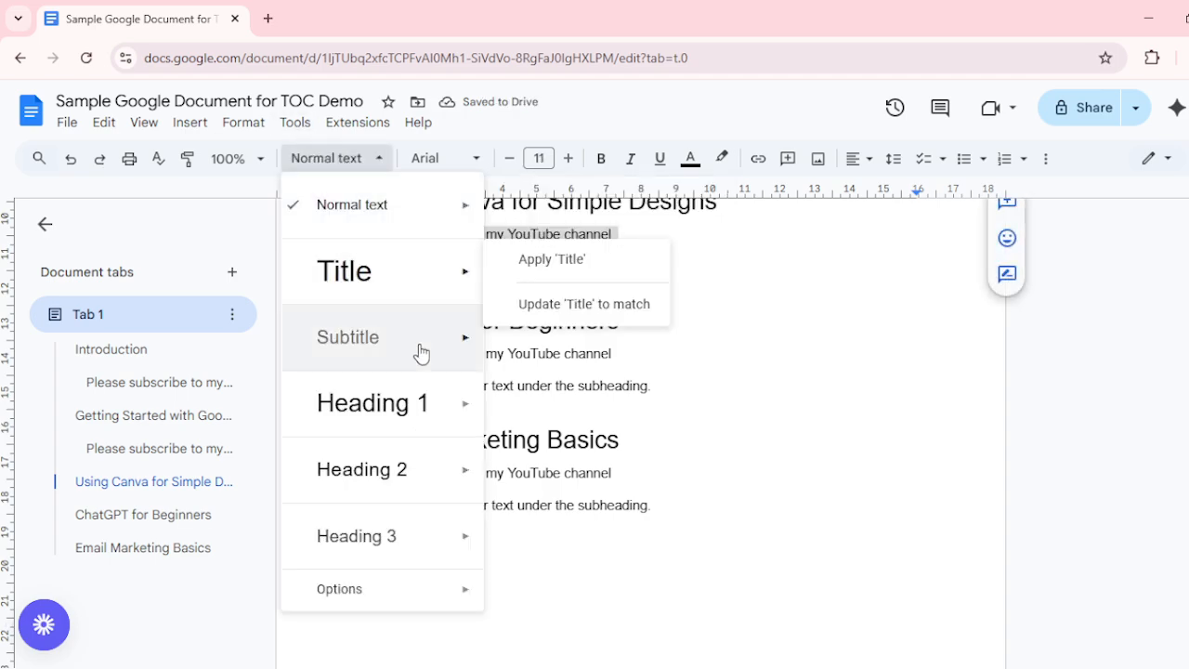
pyautogui.moveTo(472, 491)
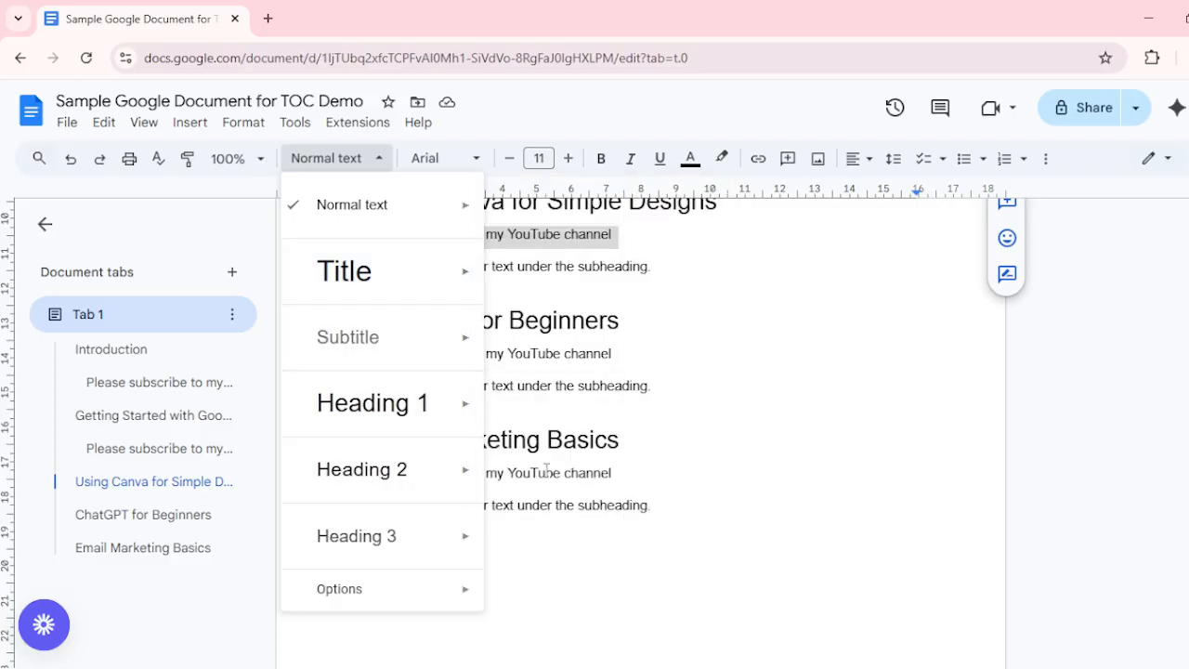
pyautogui.hotkey('ctrl', 'alt', '2')
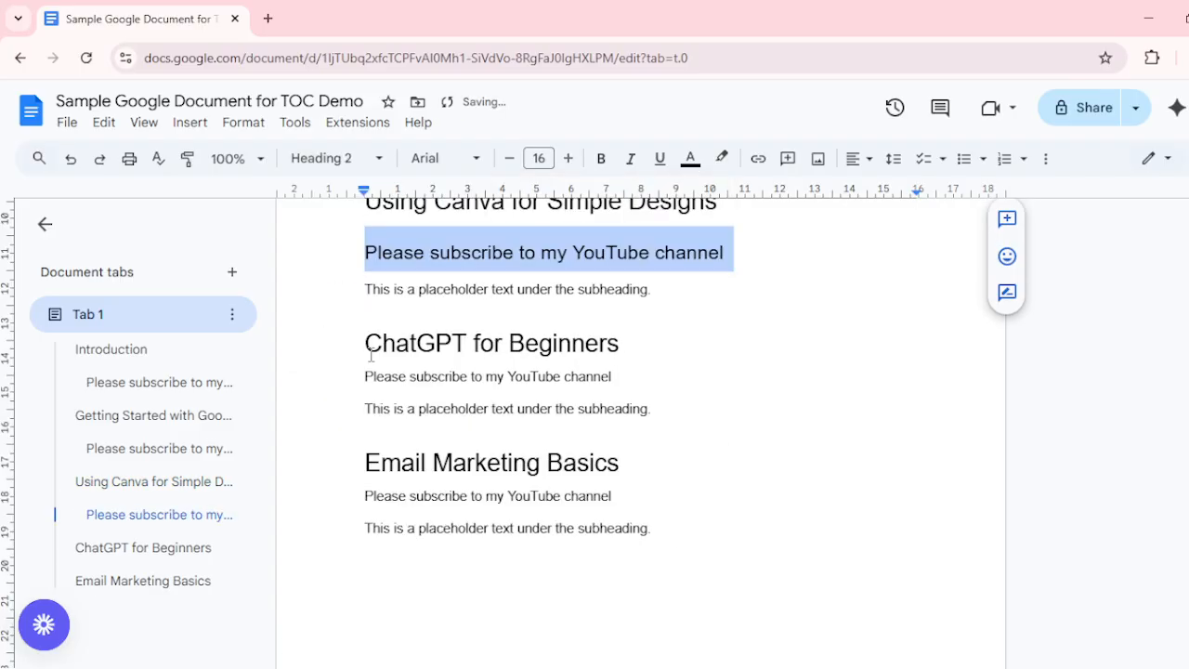
# - Apply the Heading 2 style to the "Please subscribe to my YouTube channel" line under "ChatGPT for Beginners"
pyautogui.moveTo(364, 379); pyautogui.dragTo(625, 380)
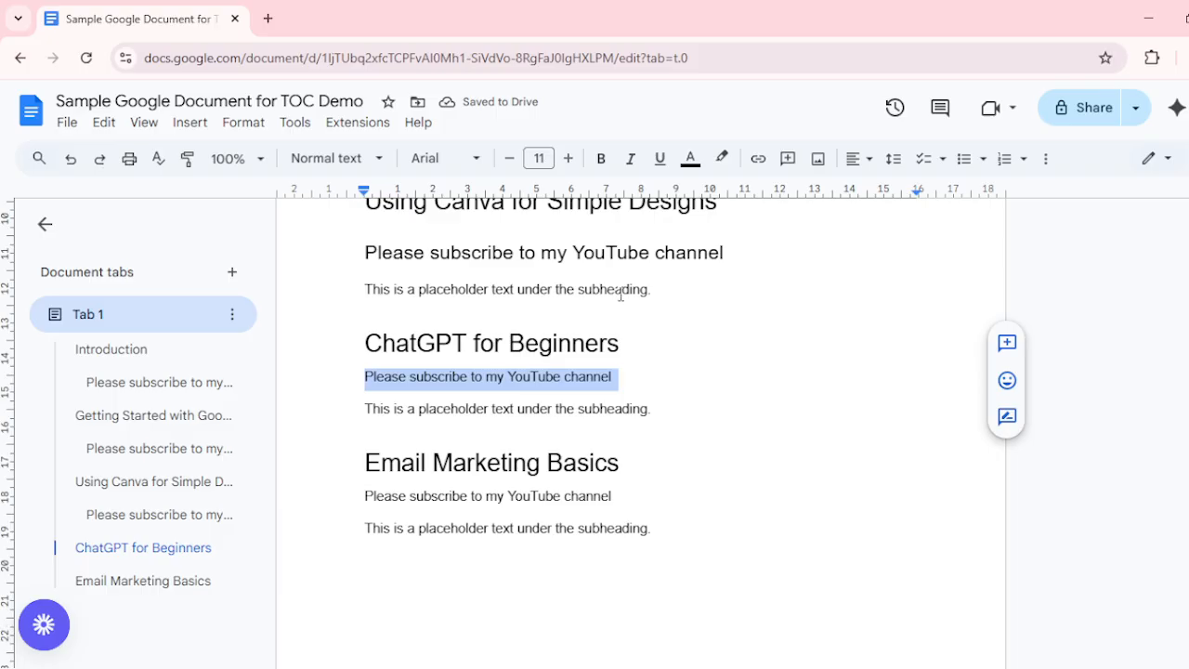
pyautogui.click(340, 160)
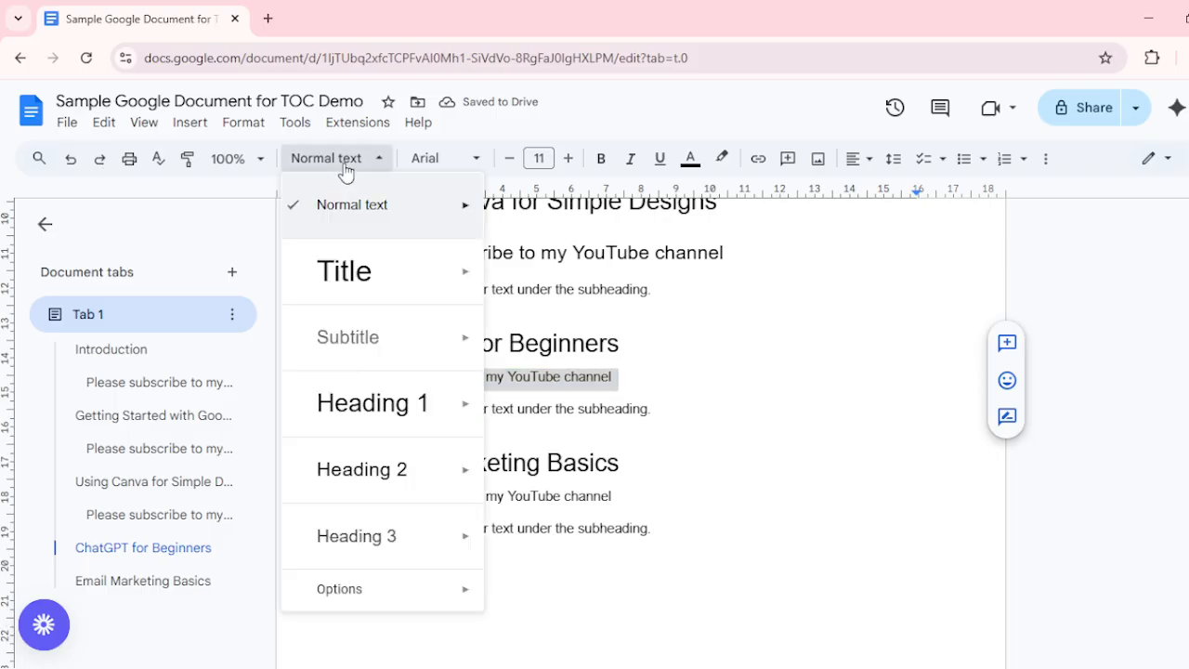
pyautogui.moveTo(467, 536)
pyautogui.moveTo(468, 470)
pyautogui.click(520, 456)
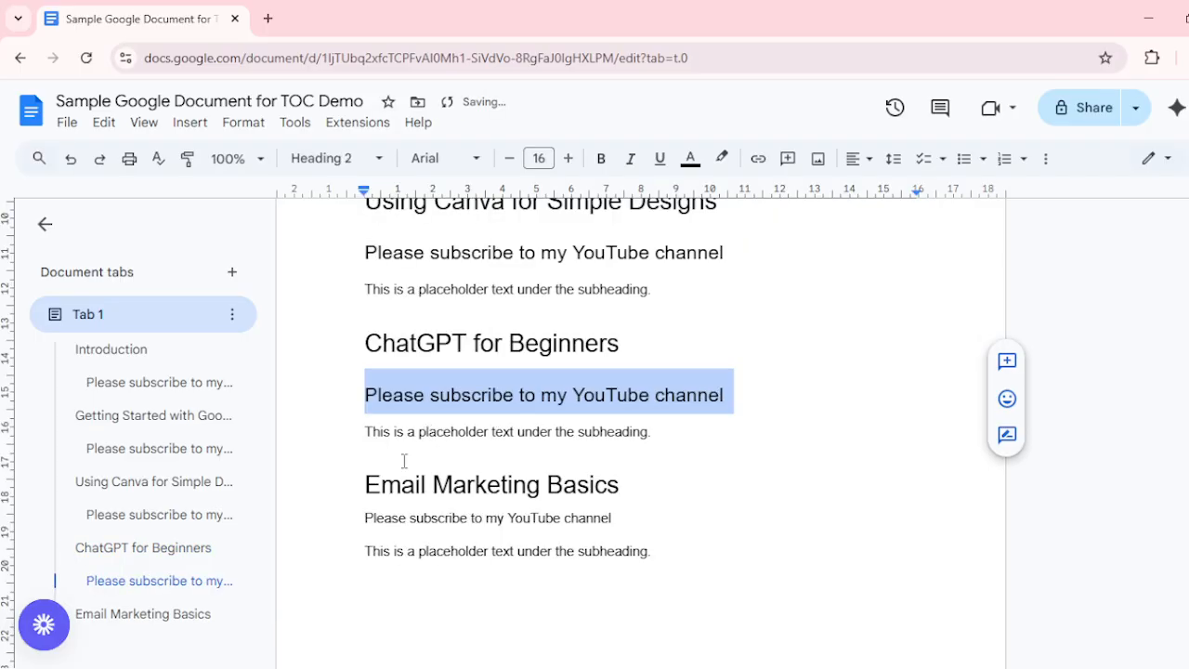
# - Apply the Heading 2 style to the "Please subscribe to my YouTube channel" line under "Email Marketing Basics"
pyautogui.moveTo(362, 526); pyautogui.dragTo(625, 520)
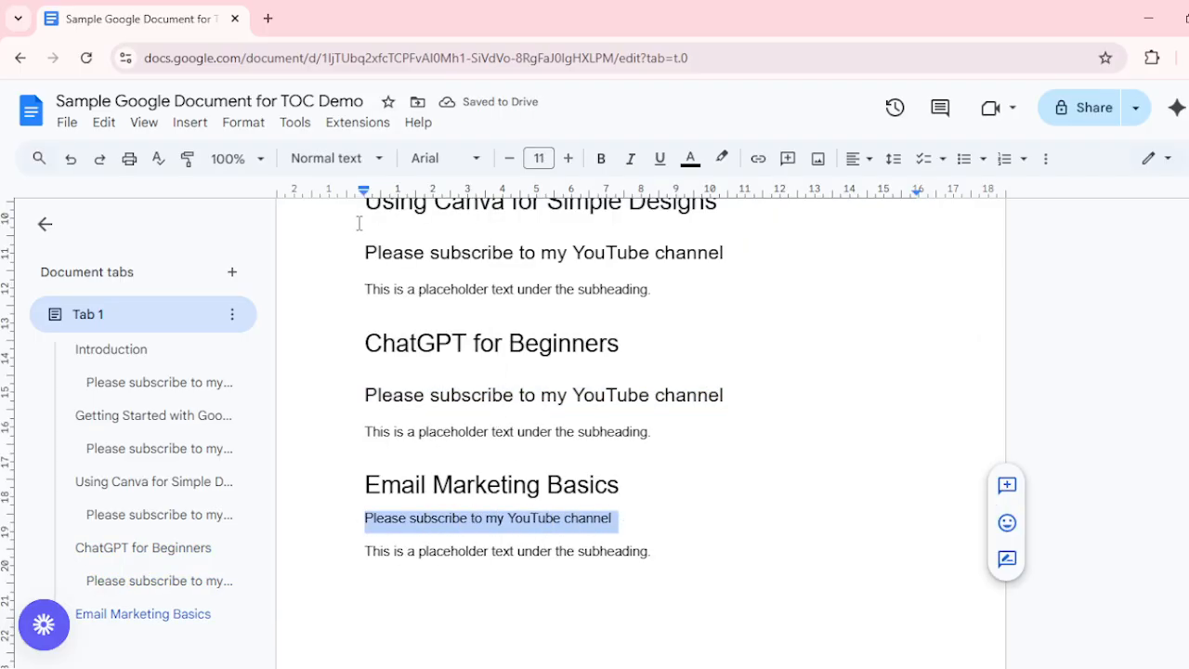
pyautogui.click(321, 158)
pyautogui.moveTo(449, 483)
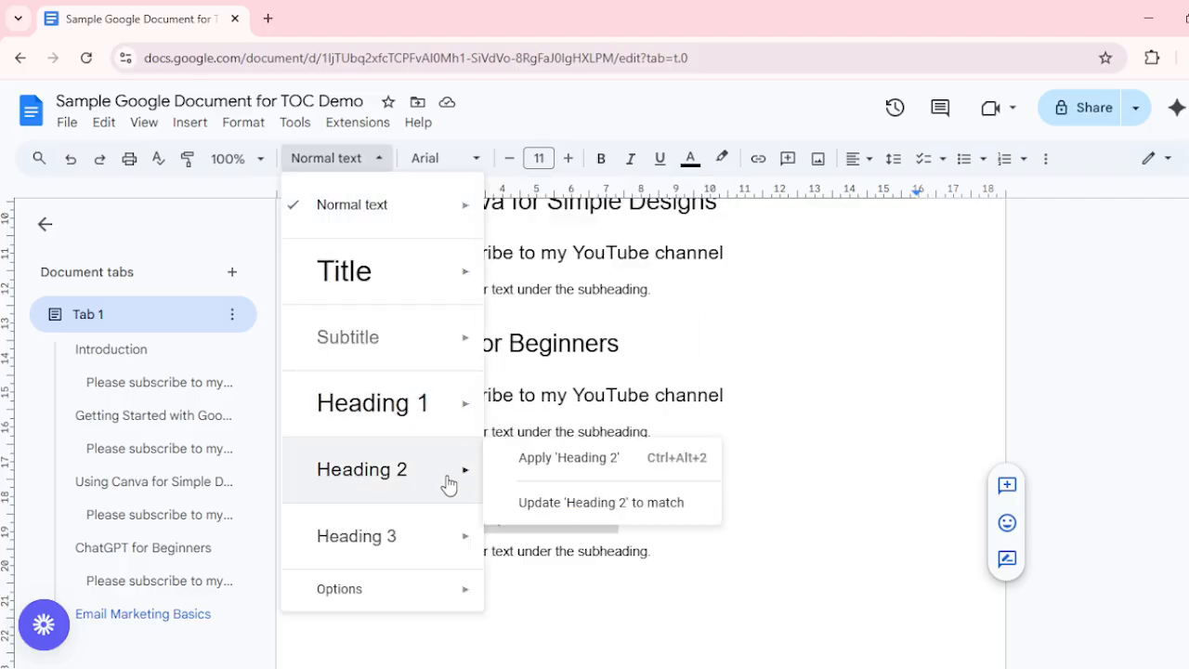
pyautogui.click(493, 457)
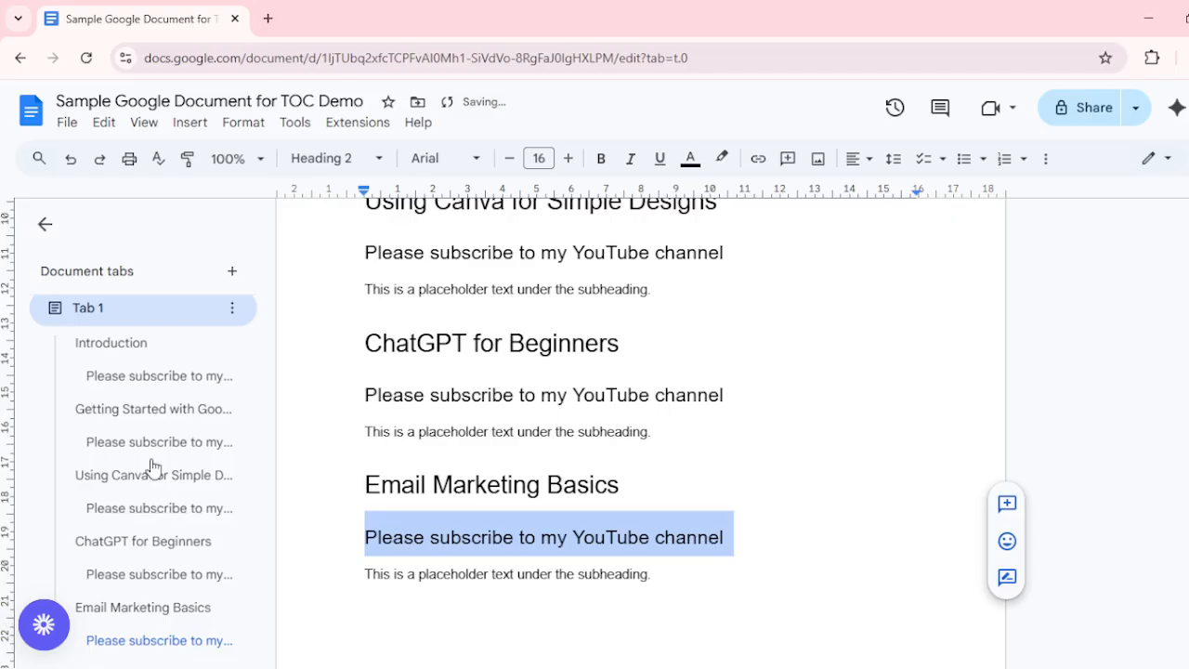
# - Go through the outline entries from "Introduction" to "Email Marketing Basics" to check that each one jumps to its heading
pyautogui.click(101, 353)
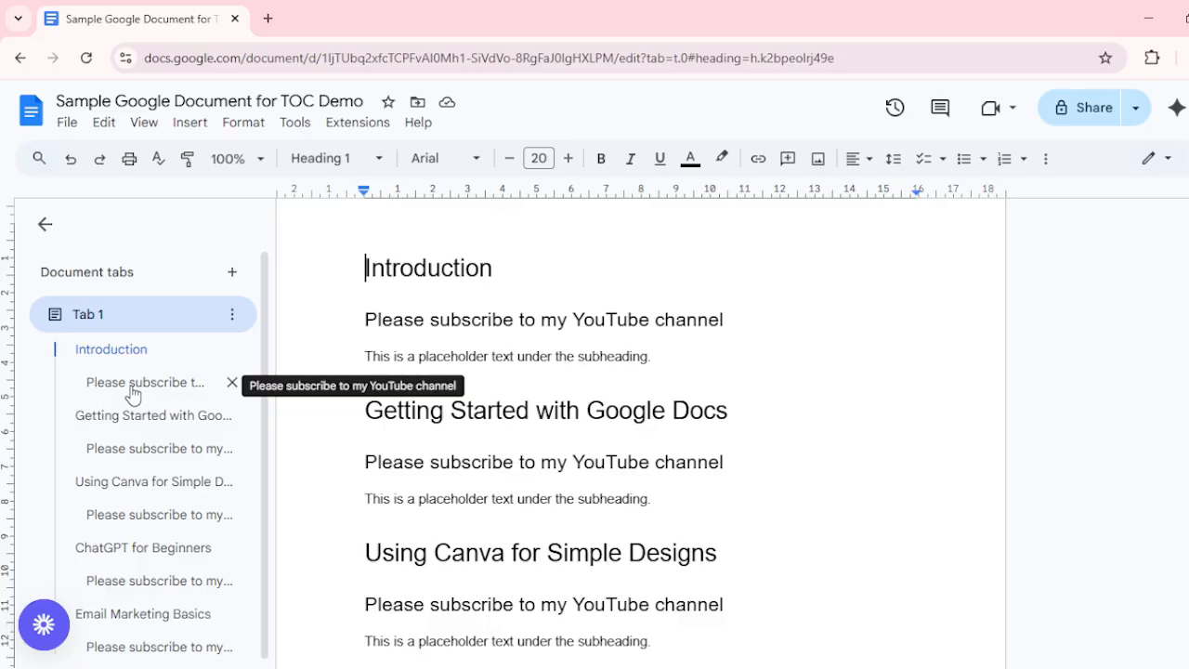
pyautogui.click(131, 394)
pyautogui.click(128, 419)
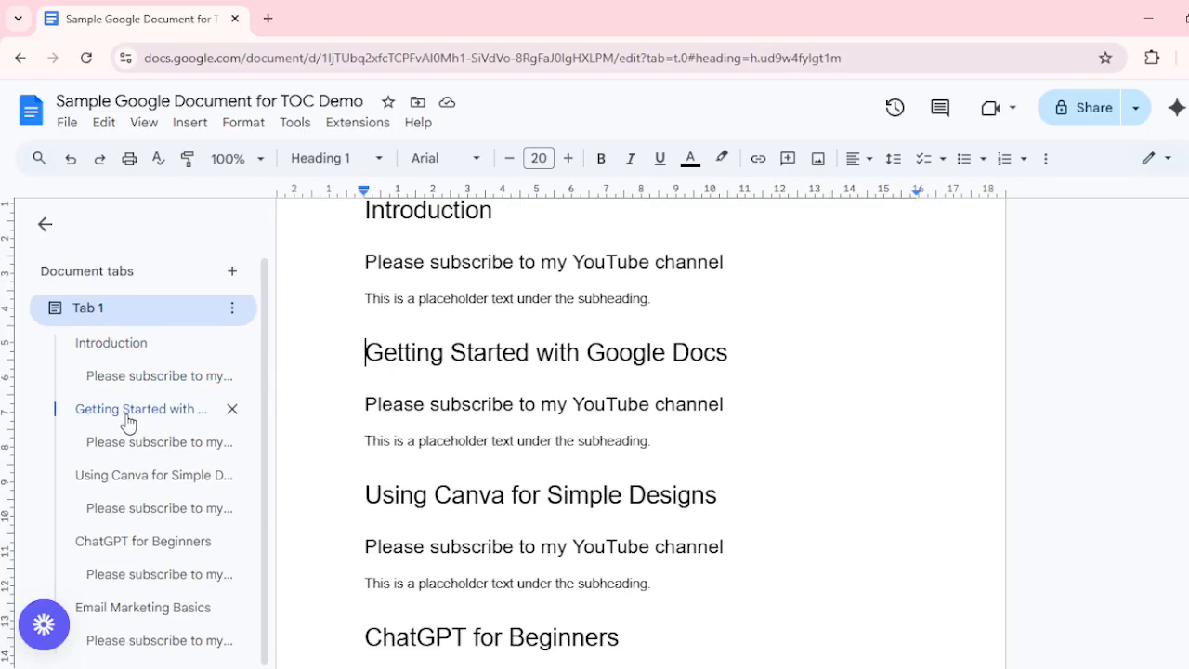
pyautogui.click(117, 443)
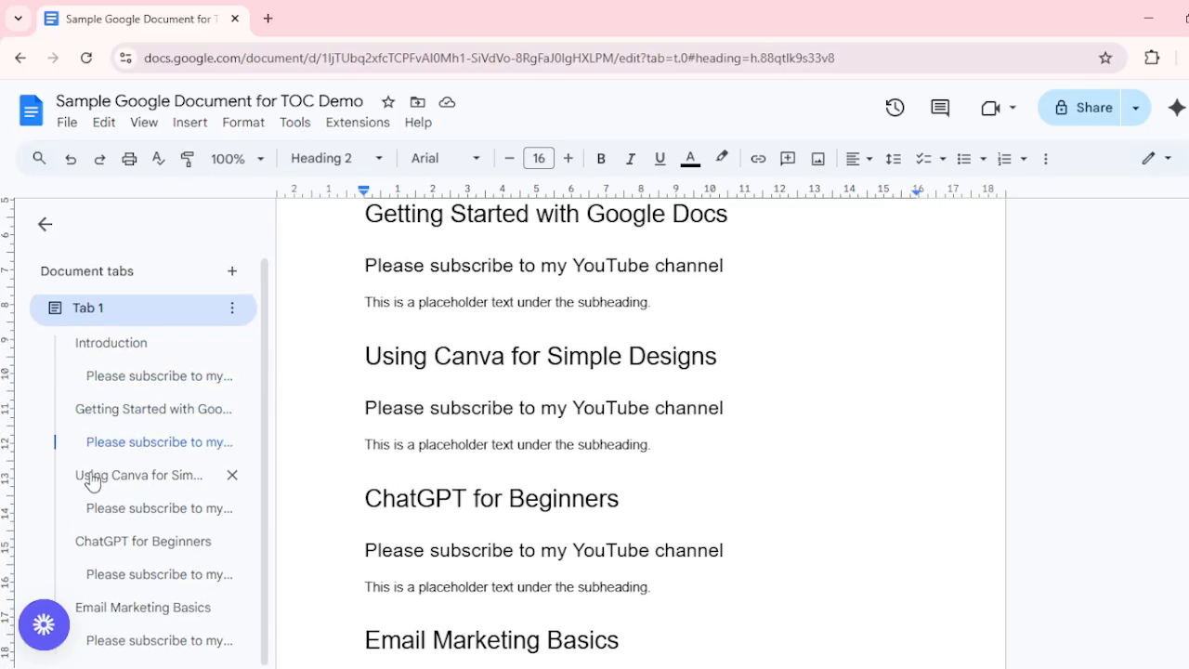
pyautogui.click(92, 478)
pyautogui.click(122, 512)
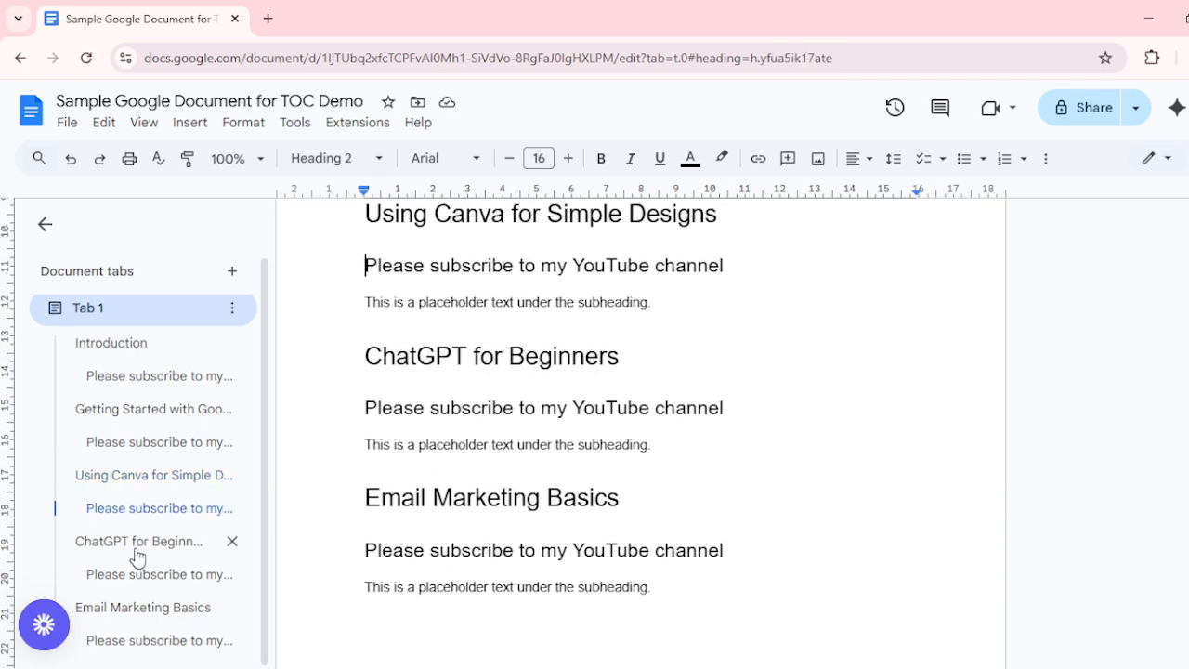
pyautogui.click(137, 551)
pyautogui.click(119, 580)
pyautogui.click(109, 615)
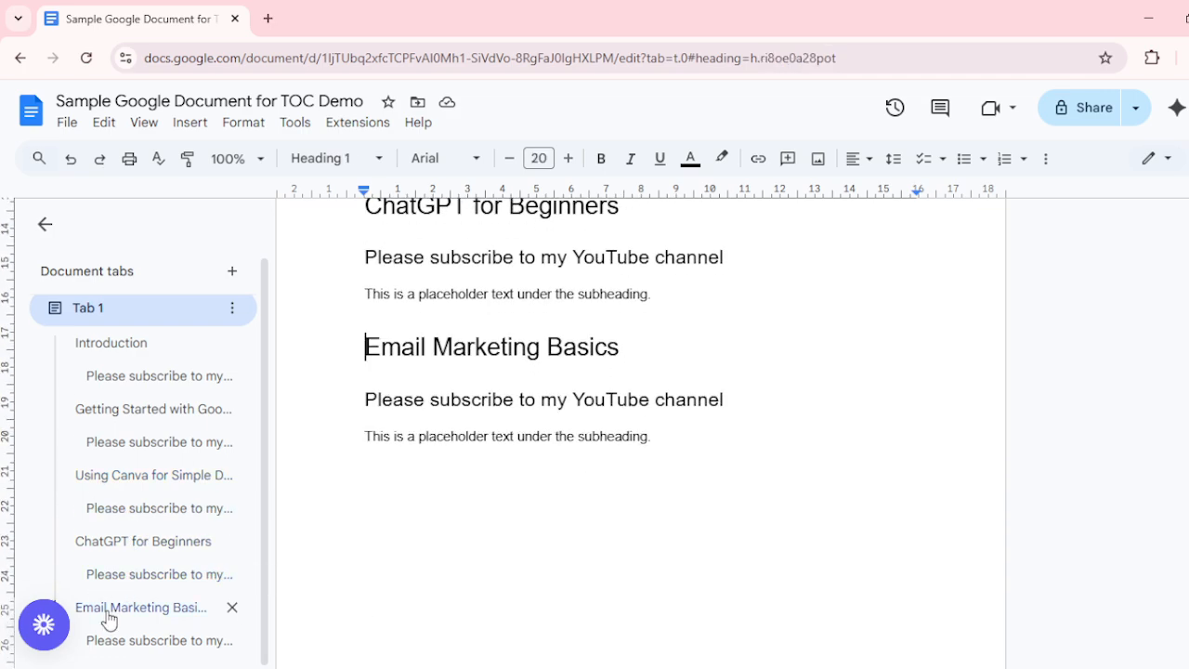
# - Insert a table of contents with page numbers and no dotted leaders directly above the "Introduction" heading
pyautogui.scroll(10, 437, 502)
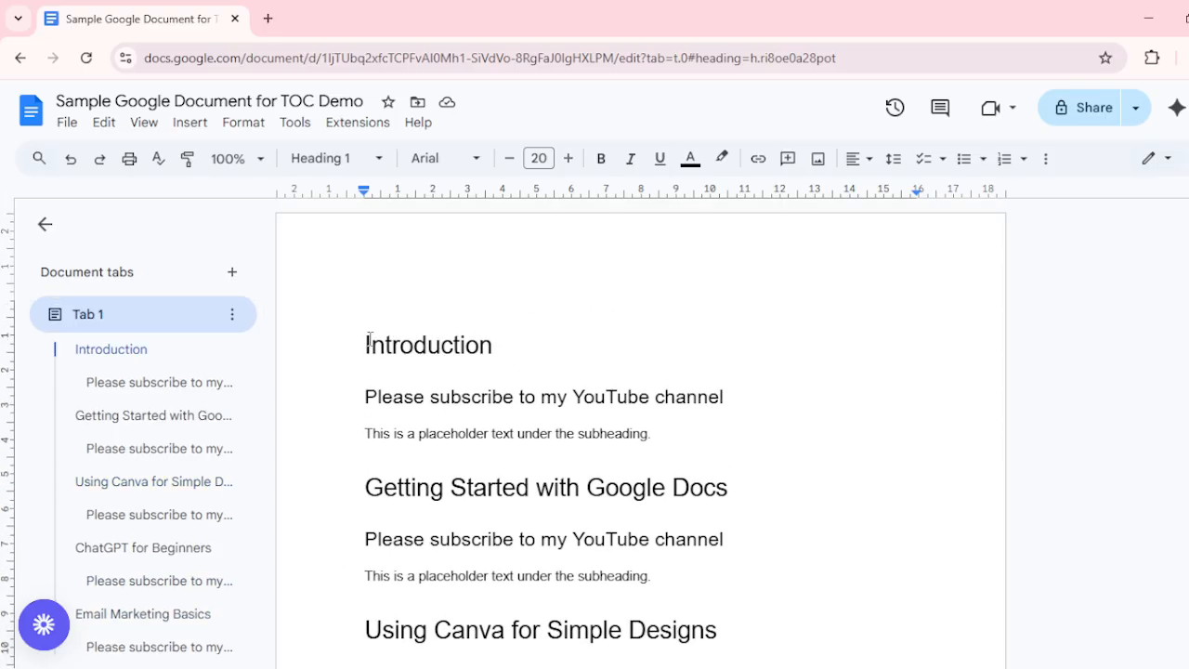
pyautogui.moveTo(362, 347); pyautogui.dragTo(584, 167)
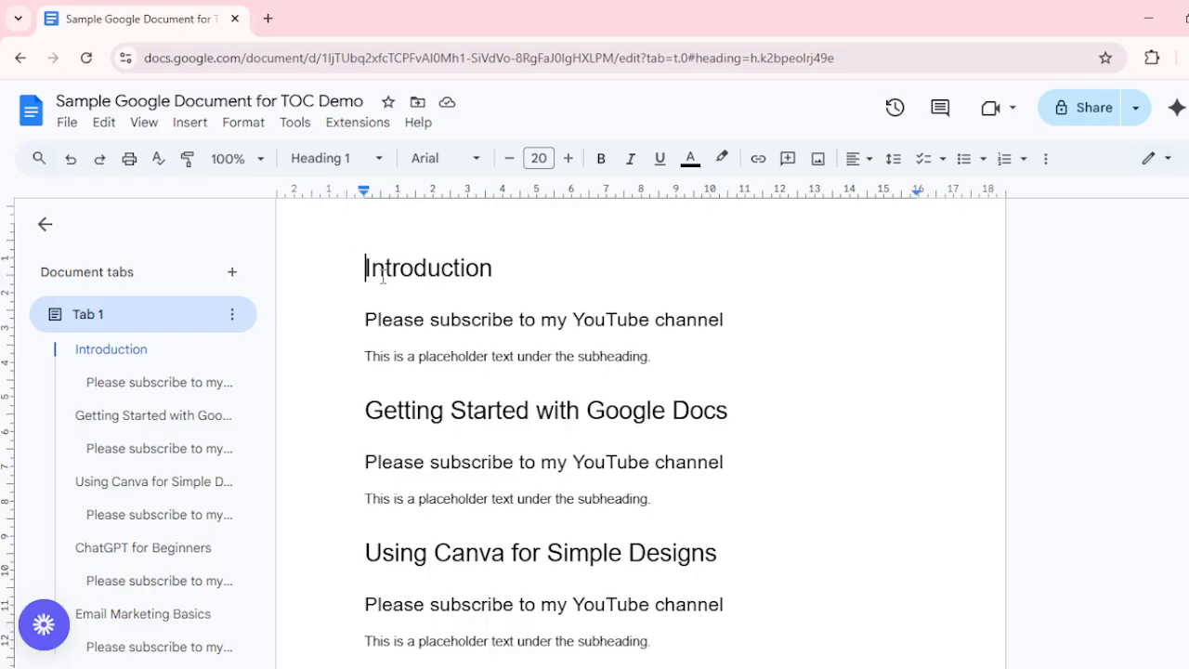
pyautogui.click(183, 130)
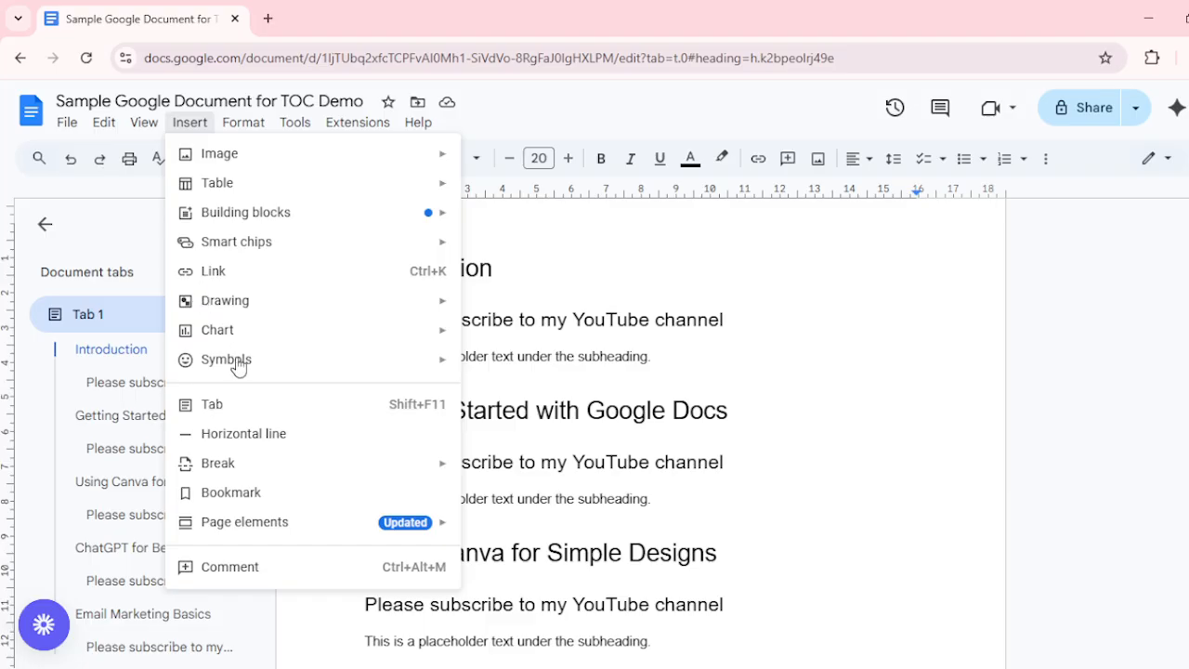
pyautogui.moveTo(243, 523)
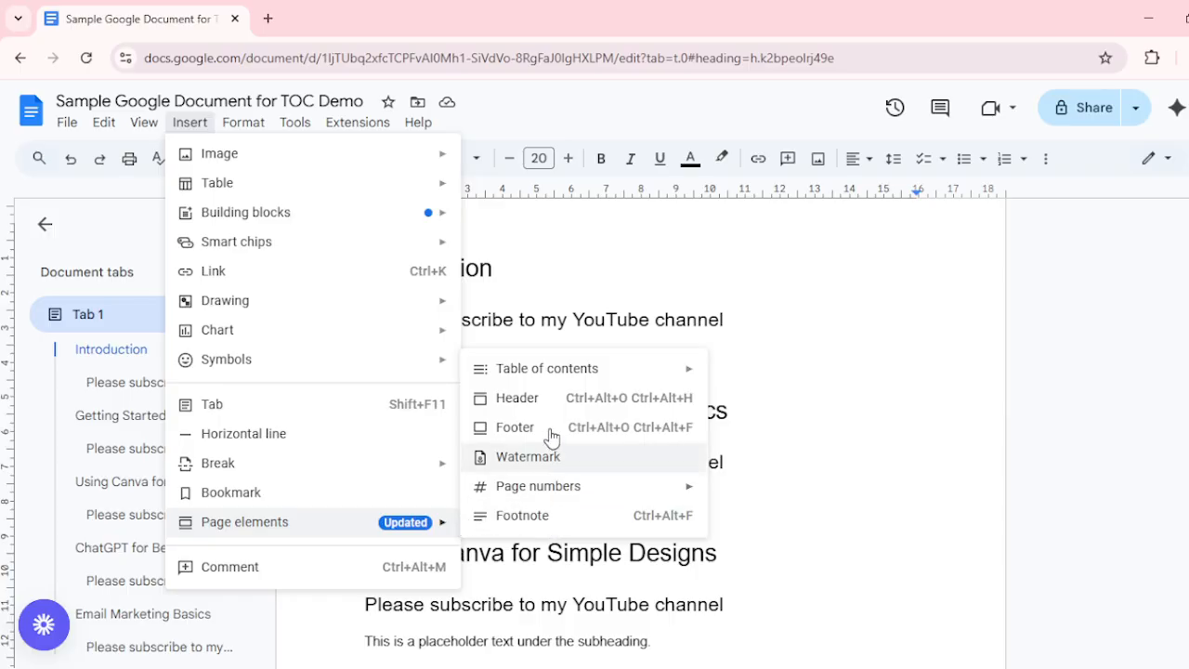
pyautogui.moveTo(573, 376)
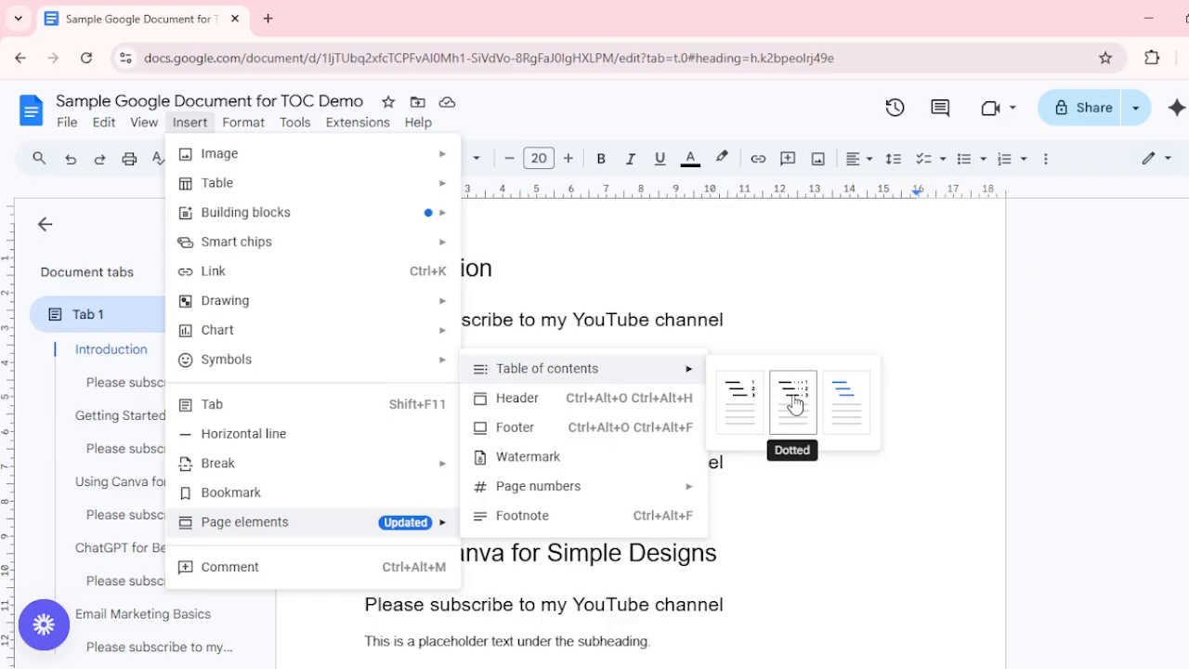
pyautogui.click(750, 418)
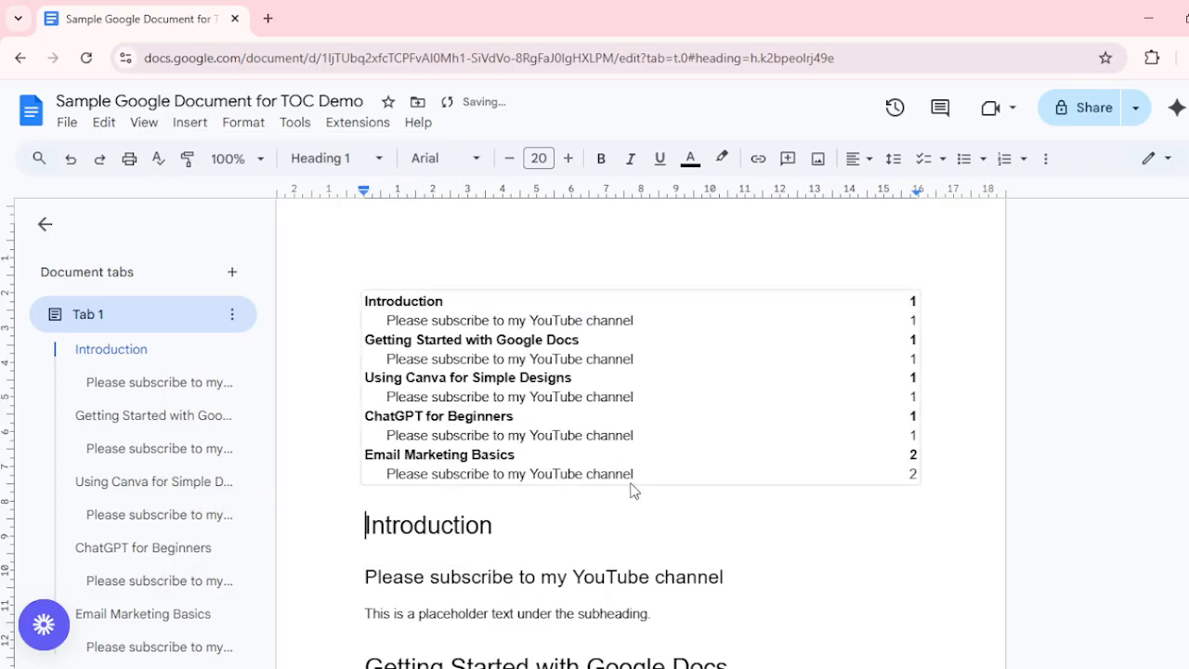
# - Inspect the links of the table of contents' "Introduction" entry and the subheading entry under "ChatGPT for Beginners"
pyautogui.scroll(2, 632, 491)
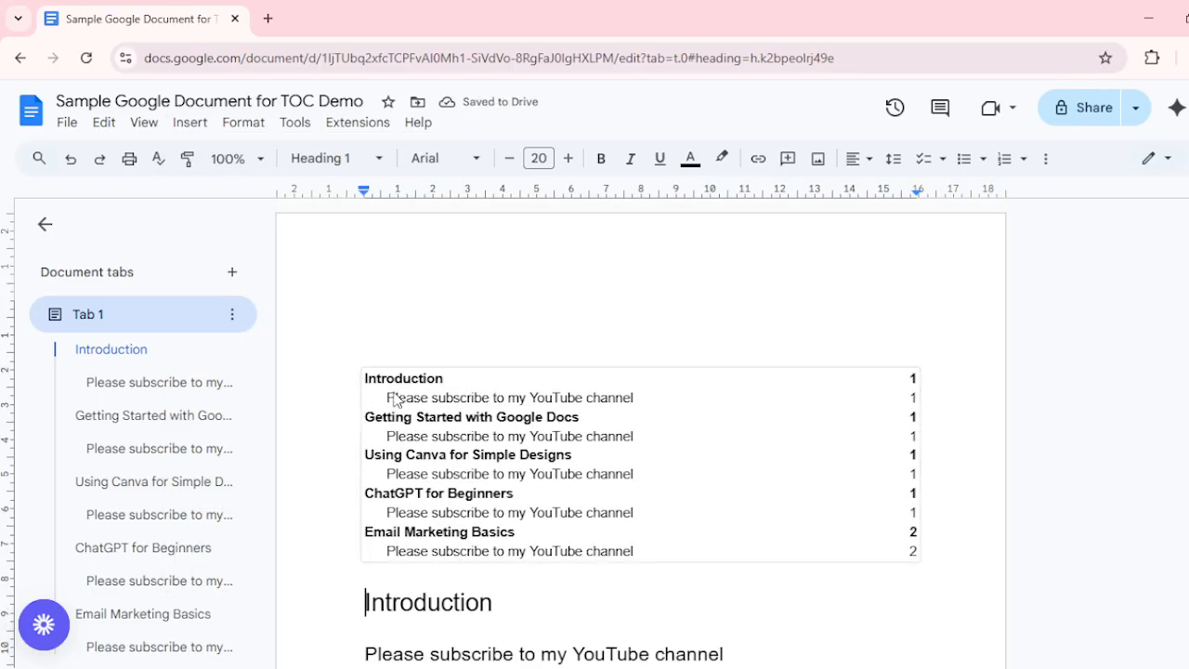
pyautogui.scroll(-3, 395, 400)
pyautogui.scroll(3, 403, 395)
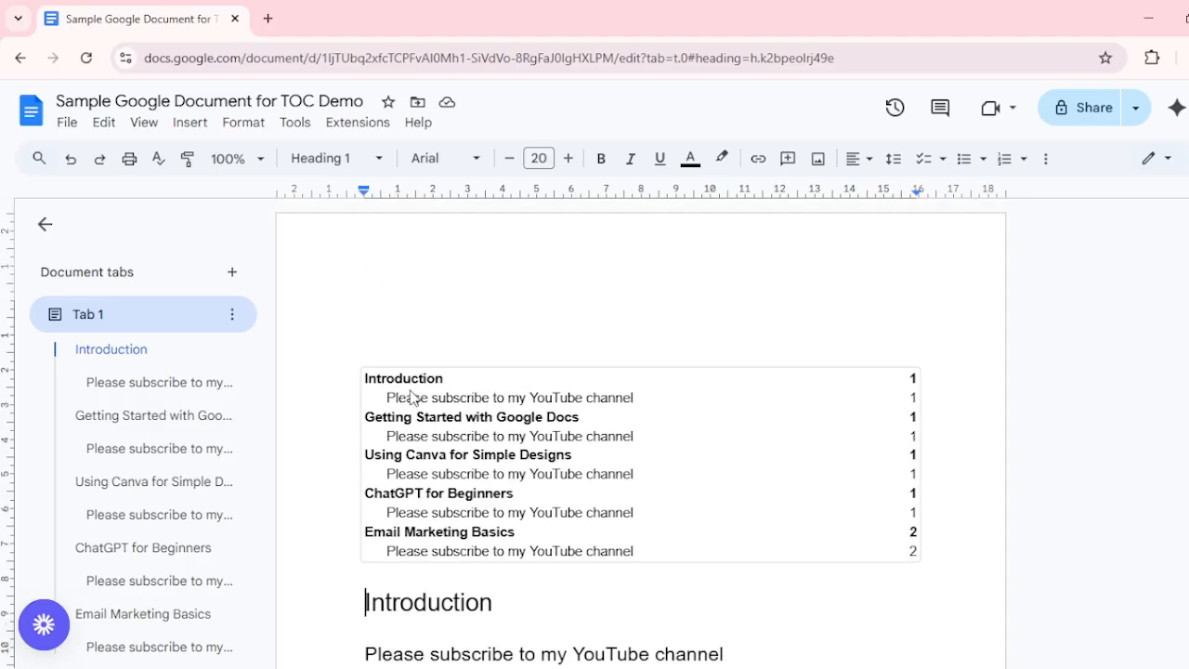
pyautogui.click(413, 374)
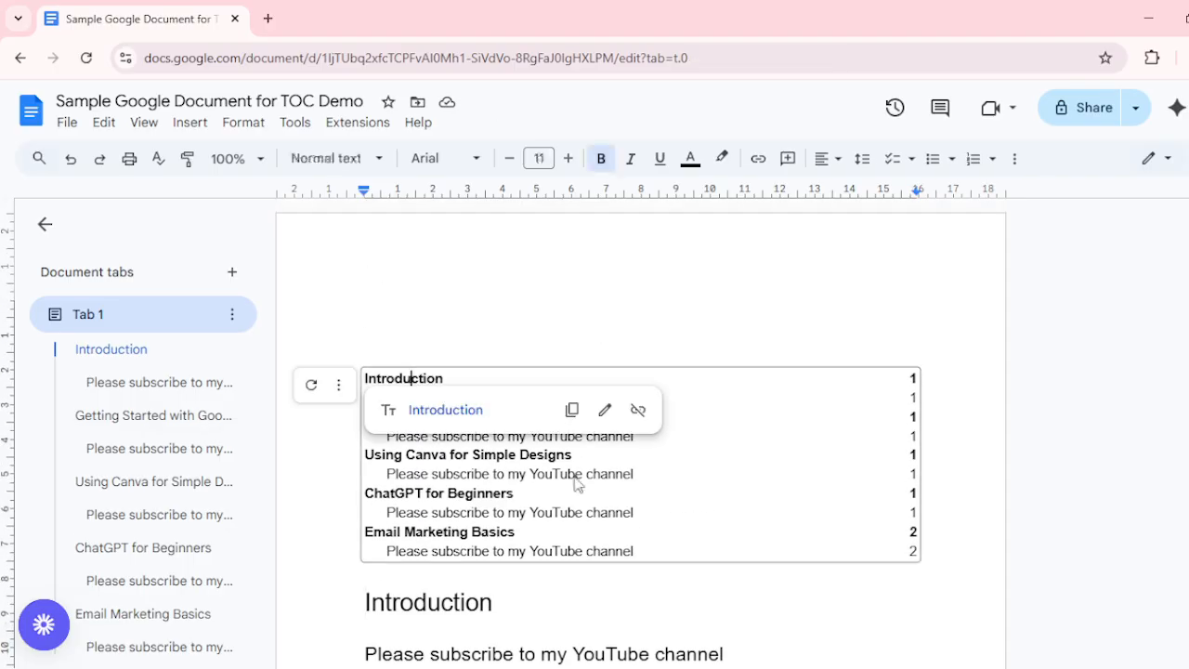
pyautogui.click(598, 513)
pyautogui.scroll(-10, 548, 469)
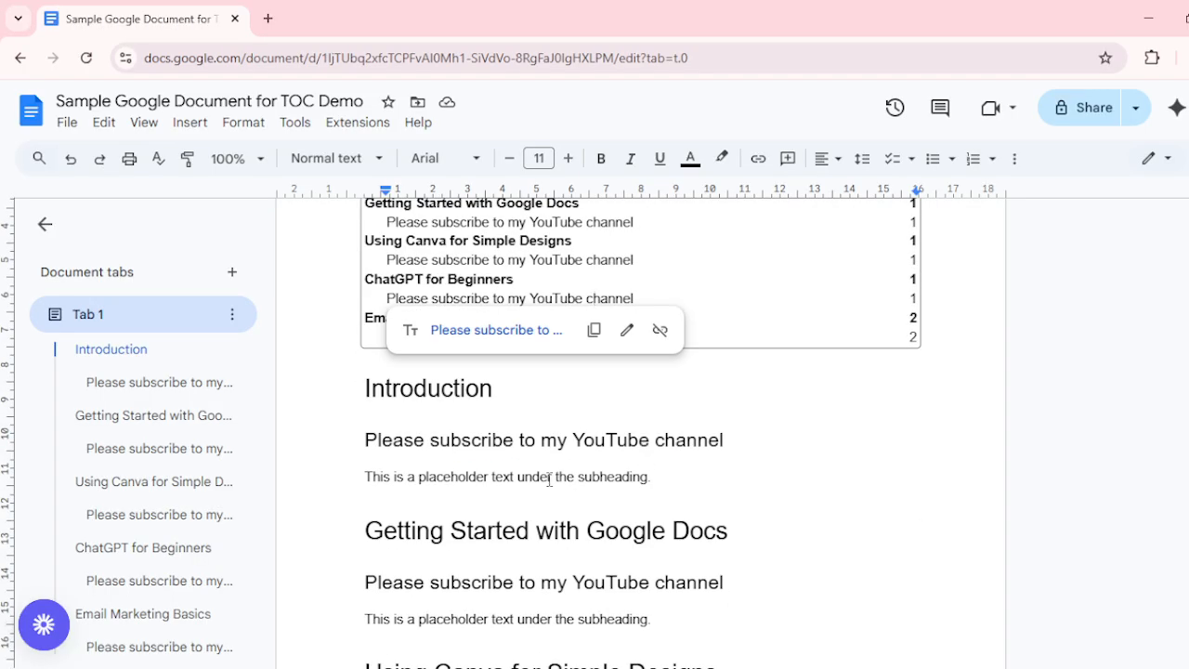
pyautogui.scroll(10, 552, 480)
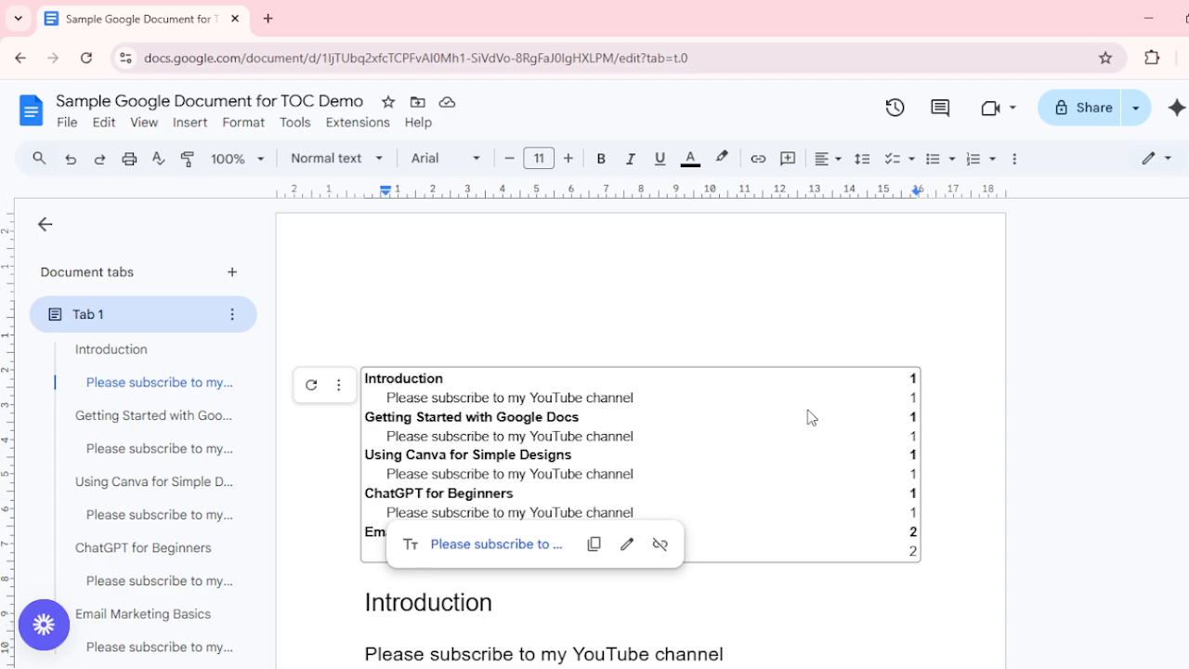
# - Compare the table of contents' entries and page numbers with the headings on both pages of the document
pyautogui.scroll(-2, 809, 414)
pyautogui.scroll(2, 916, 345)
pyautogui.scroll(-4, 725, 416)
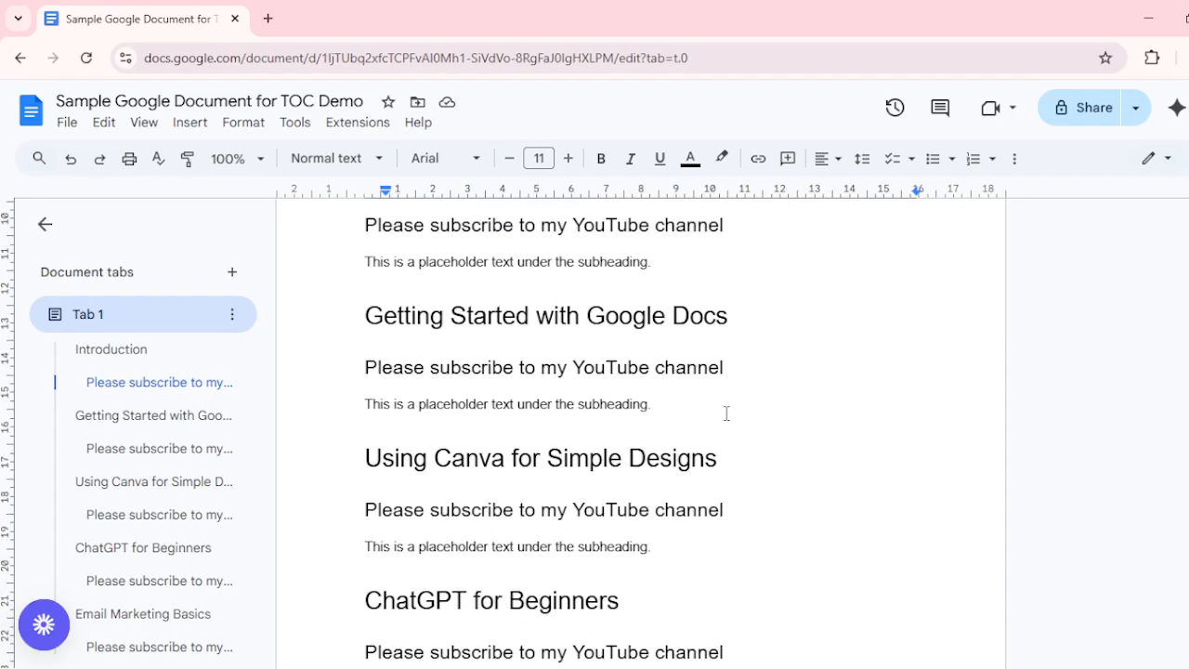
pyautogui.scroll(2, 557, 427)
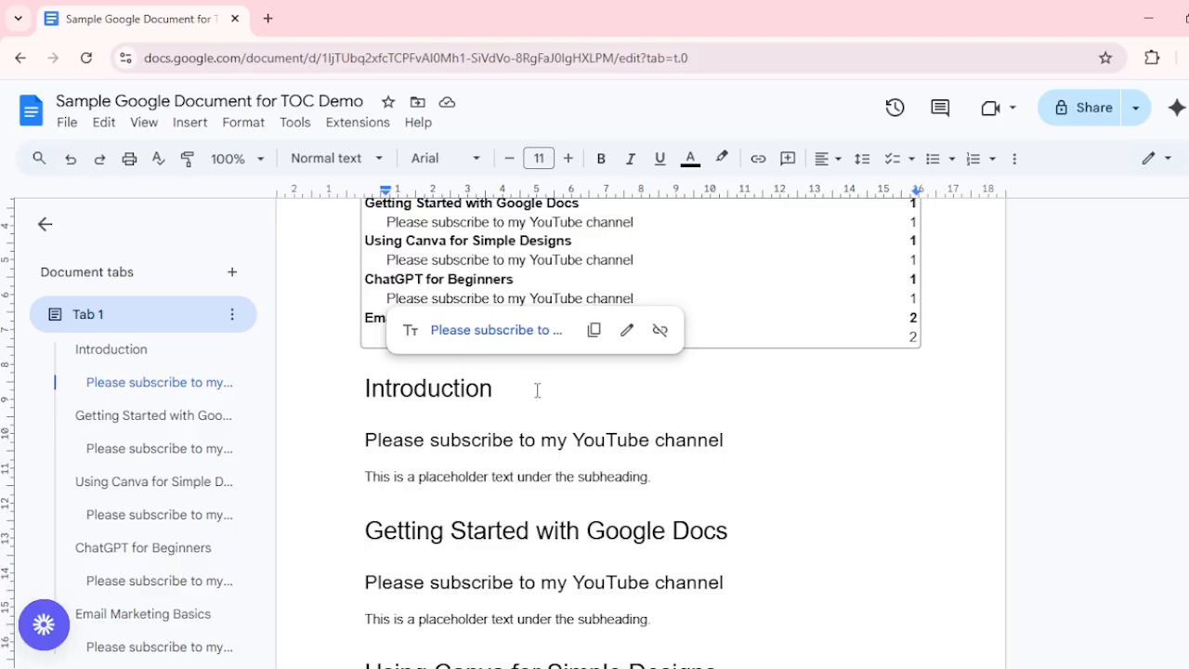
pyautogui.scroll(-2, 537, 390)
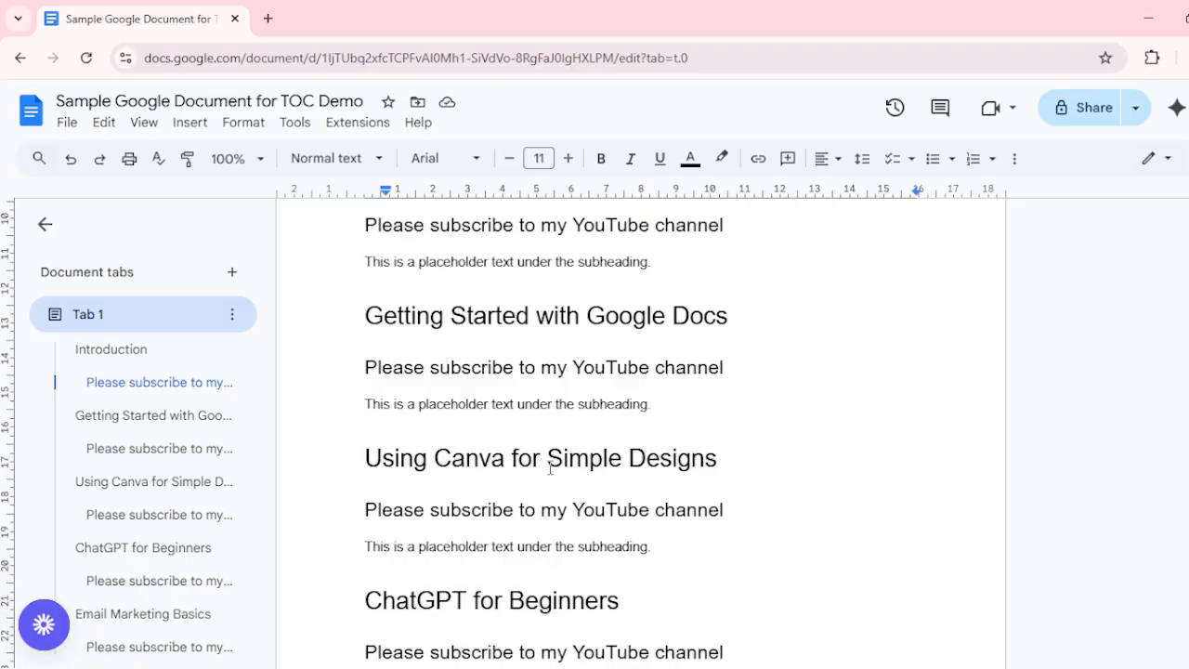
pyautogui.scroll(-4, 550, 470)
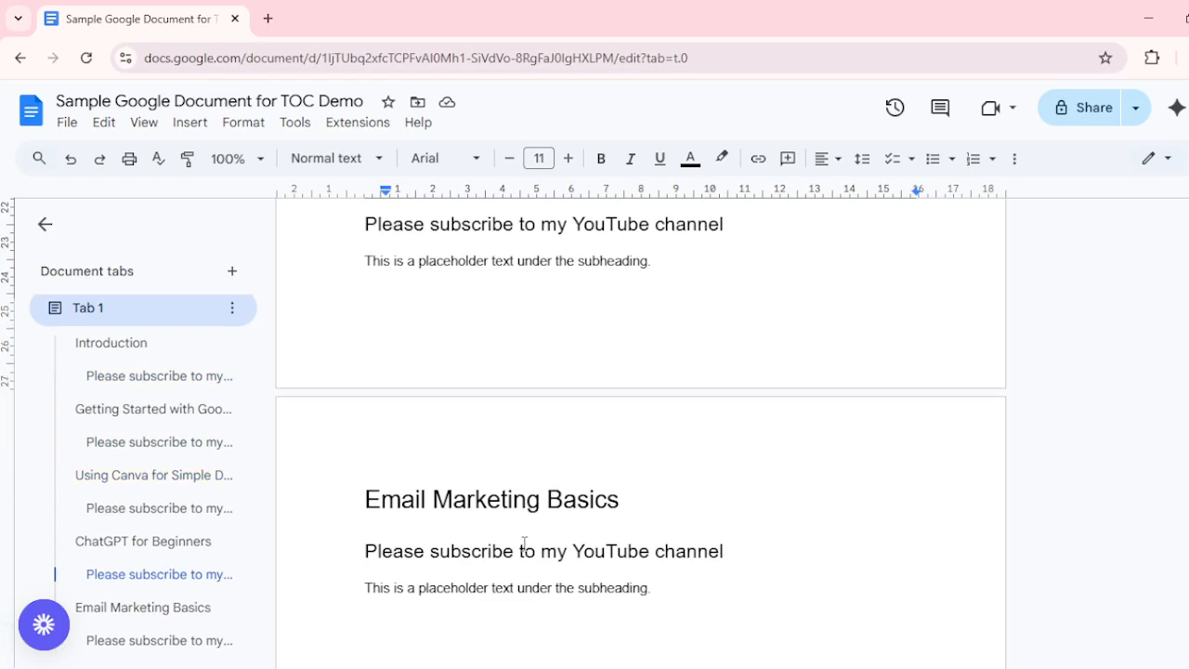
pyautogui.scroll(6, 570, 518)
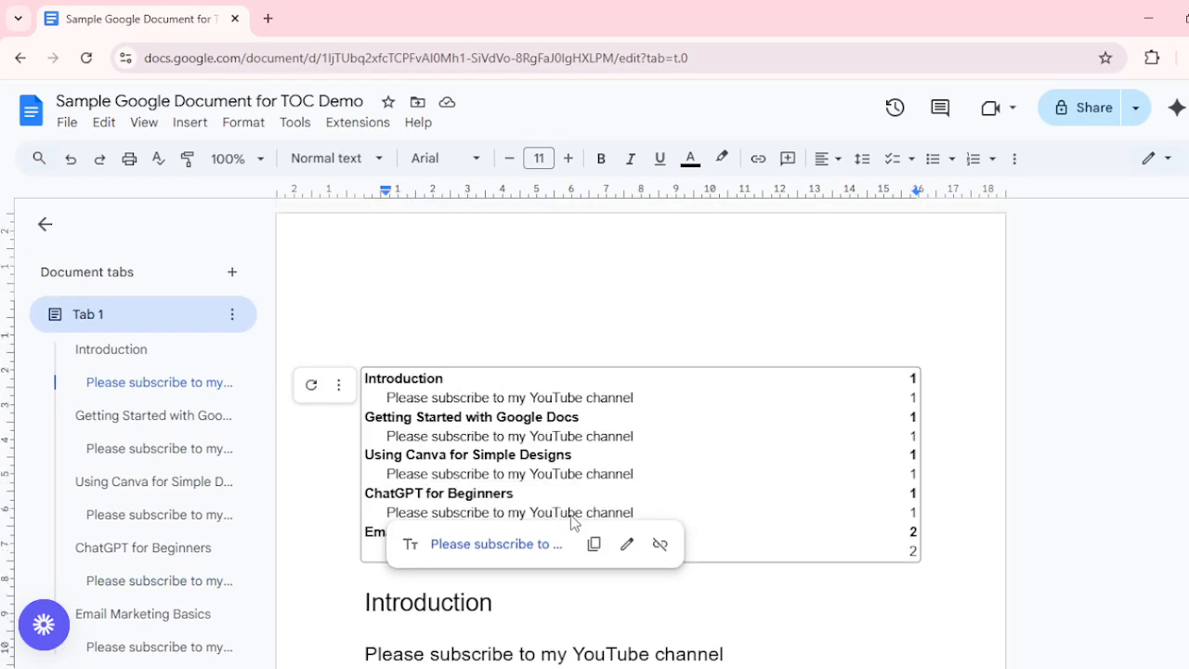
pyautogui.click(902, 532)
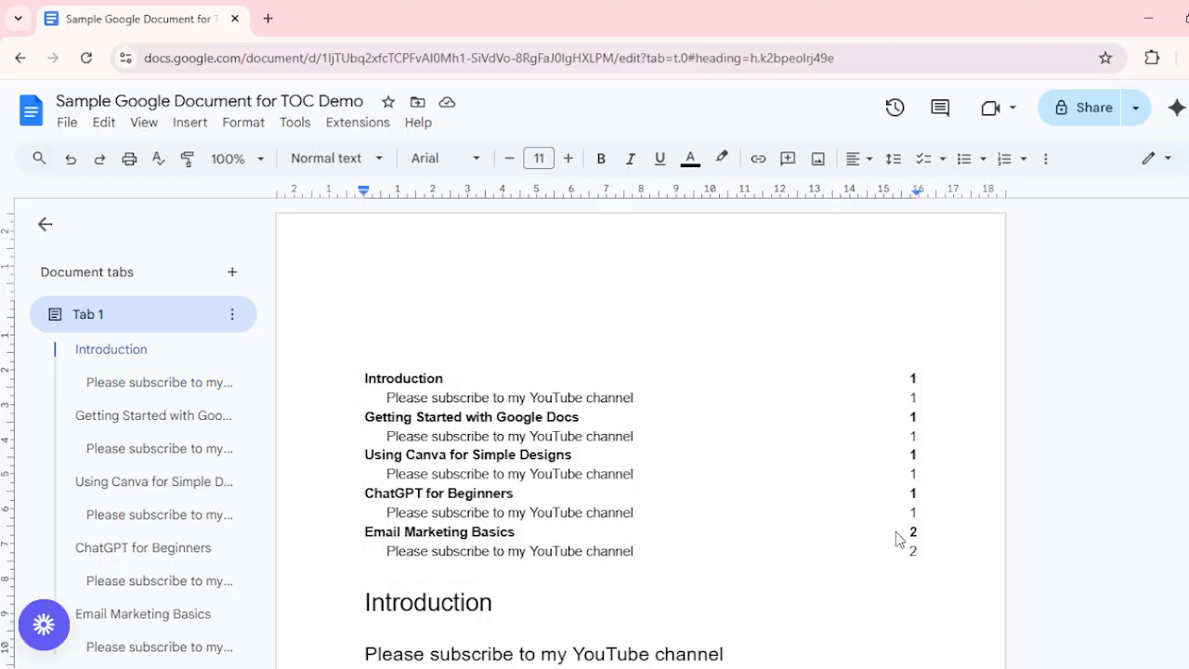
pyautogui.click(585, 520)
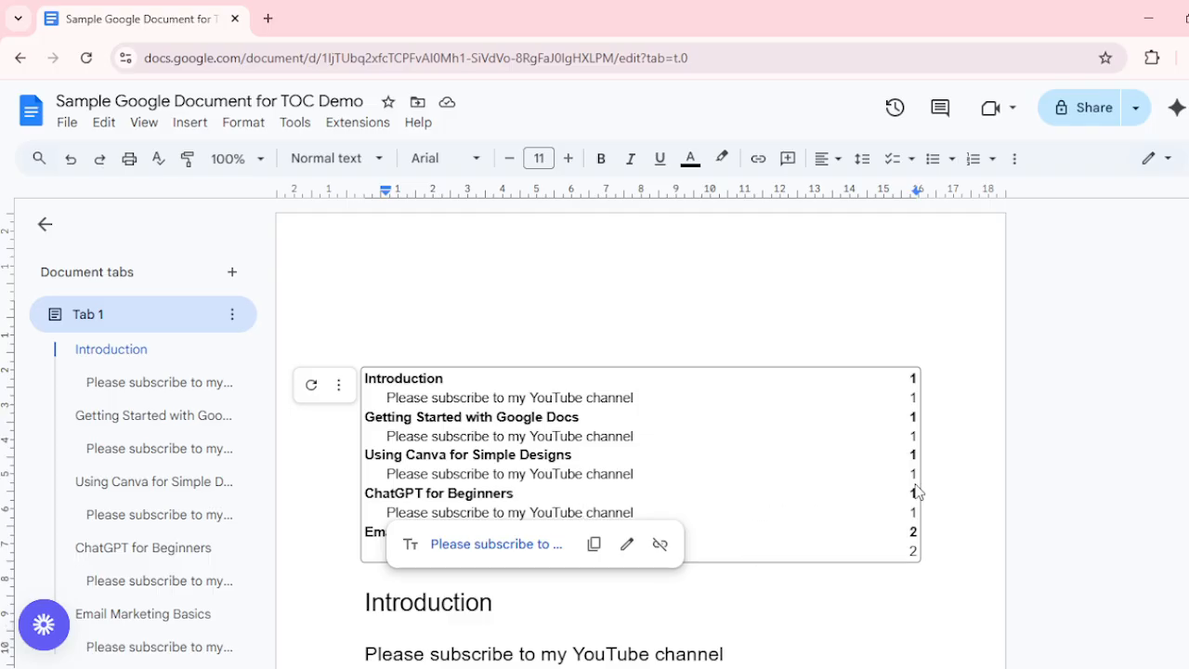
pyautogui.click(943, 478)
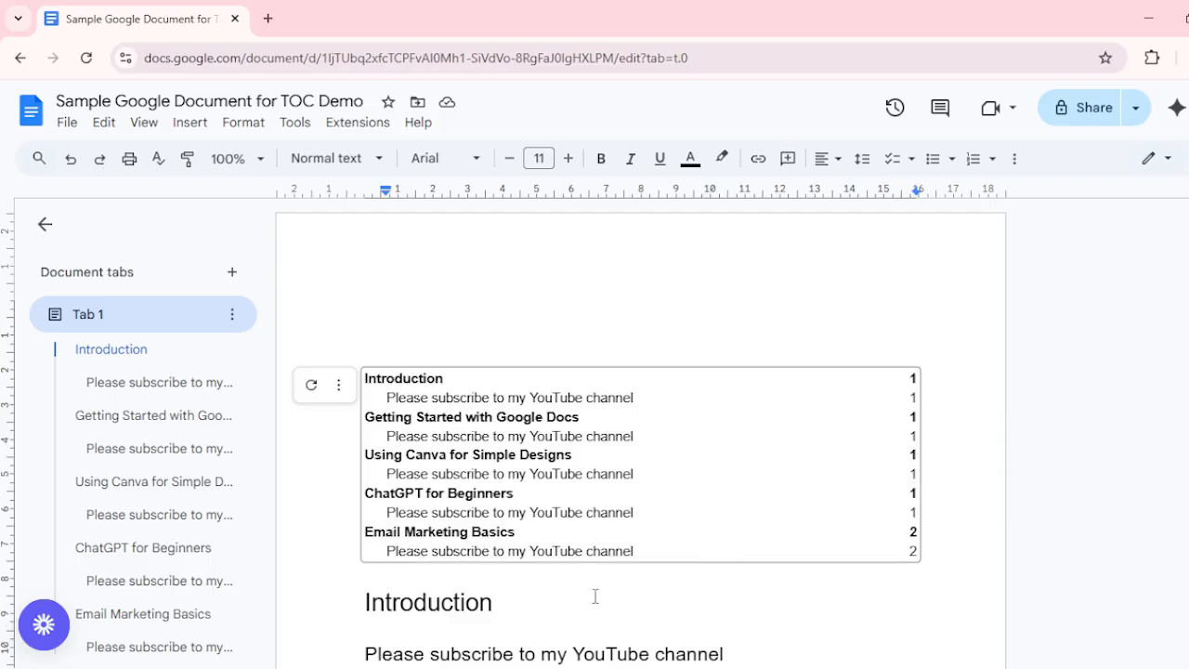
pyautogui.scroll(-2, 596, 597)
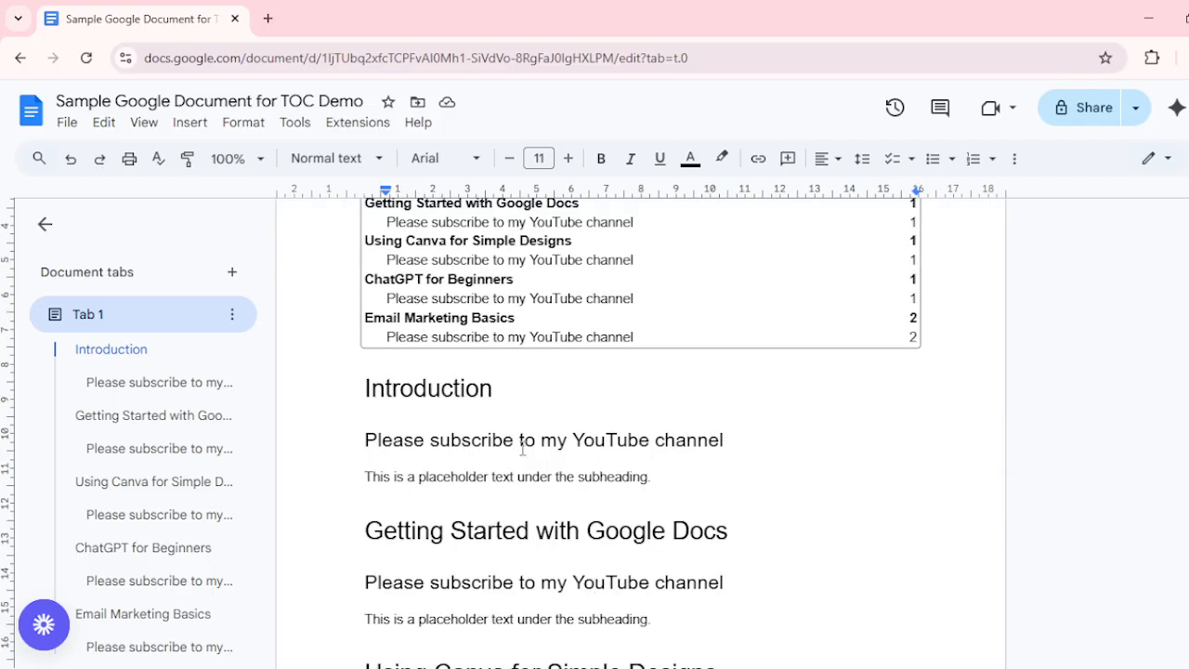